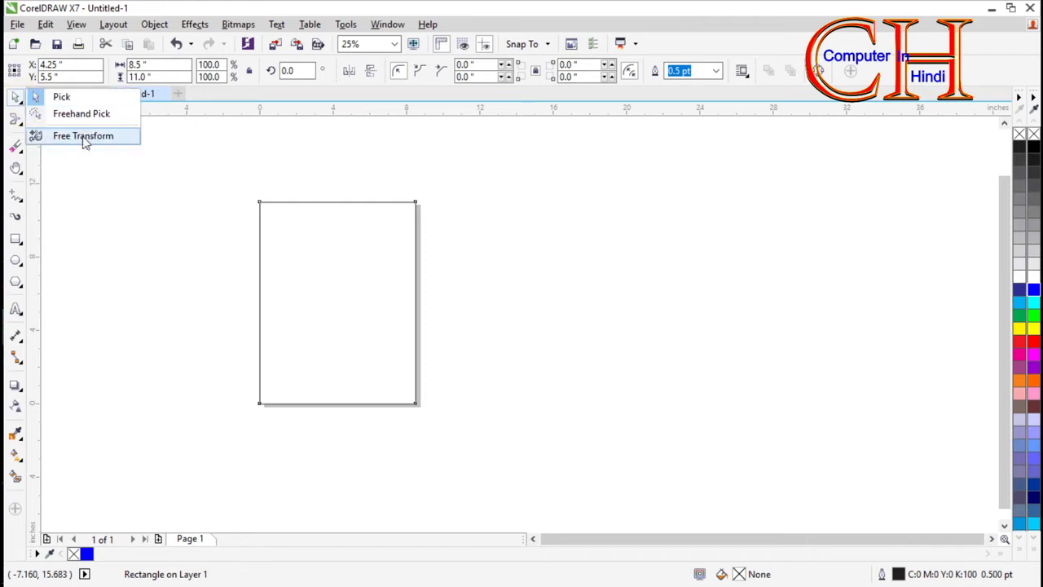
Step: Try the Free Transform tool, return to the Pick tool and clear the selection of the page-sized rectangle
{"action": "left_click", "coordinate": [83, 136]}
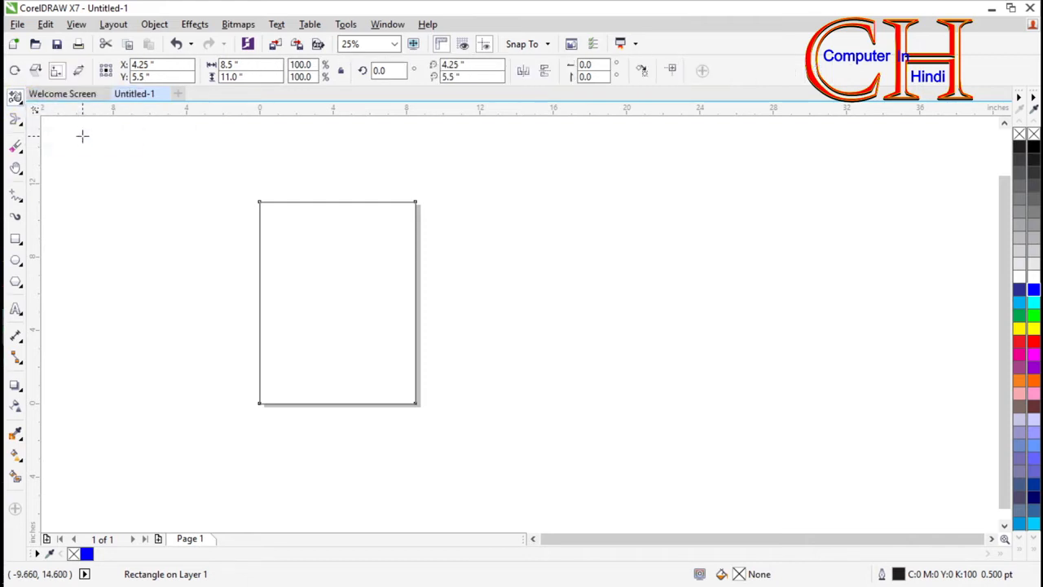
{"action": "left_click", "coordinate": [22, 106]}
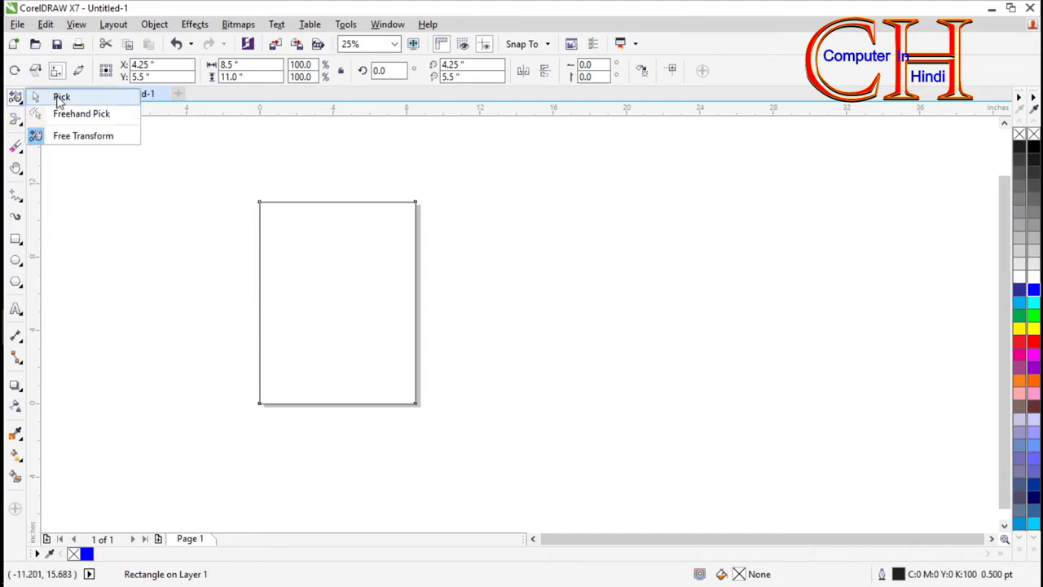
{"action": "left_click", "coordinate": [58, 97]}
{"action": "left_click", "coordinate": [65, 169]}
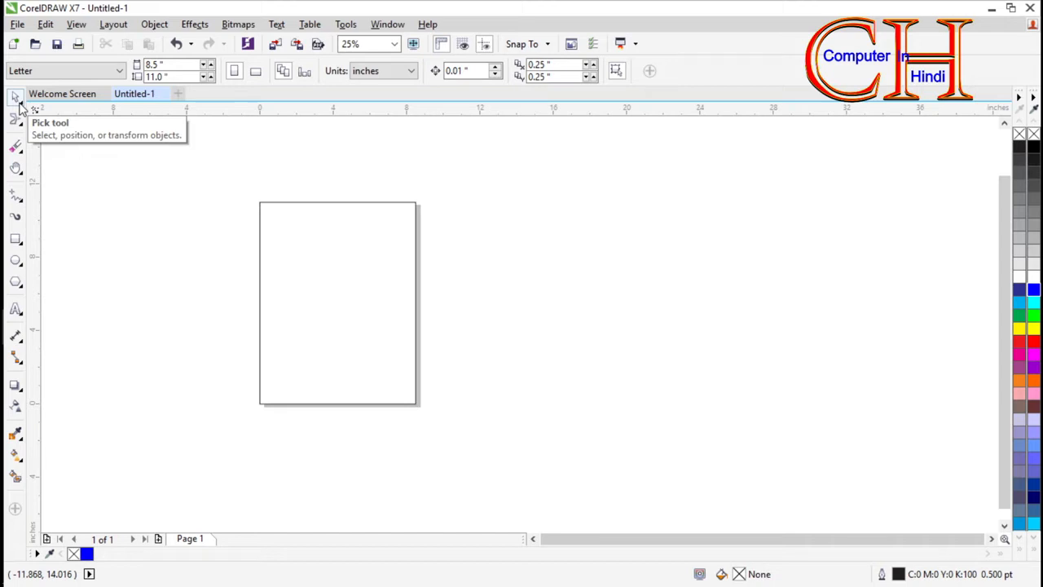
Step: Look through the tools grouped with the Pick tool and with the Eraser tool
{"action": "left_click", "coordinate": [21, 104]}
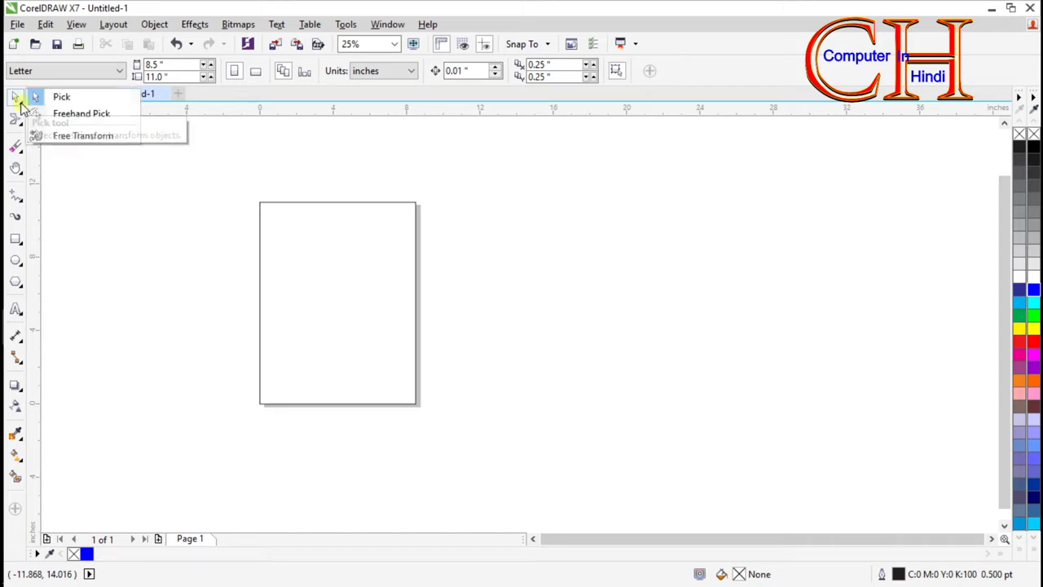
{"action": "left_click", "coordinate": [85, 115]}
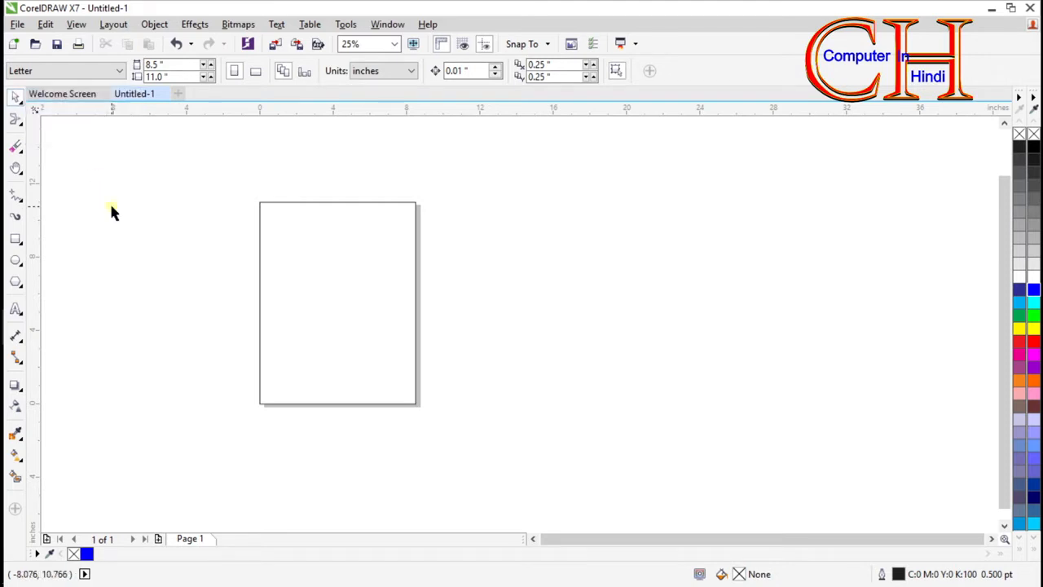
{"action": "left_click", "coordinate": [20, 150]}
{"action": "left_click", "coordinate": [21, 154]}
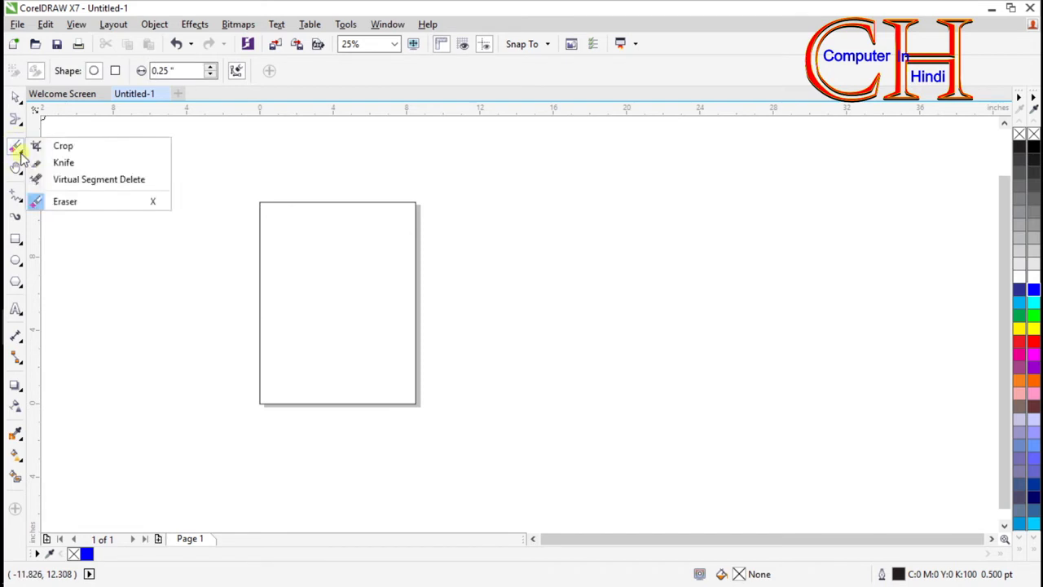
{"action": "left_click", "coordinate": [99, 202]}
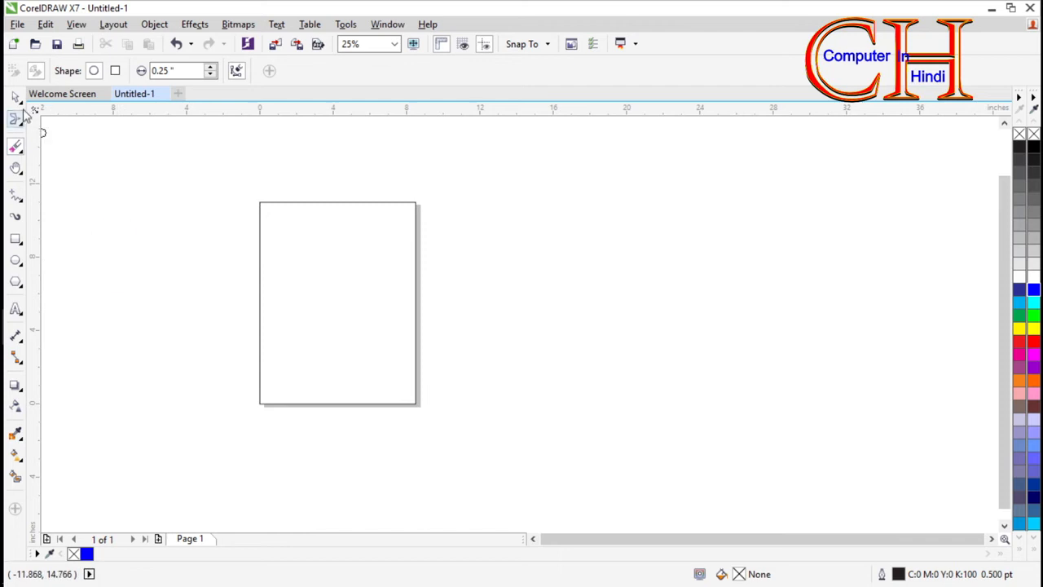
{"action": "left_click", "coordinate": [16, 100]}
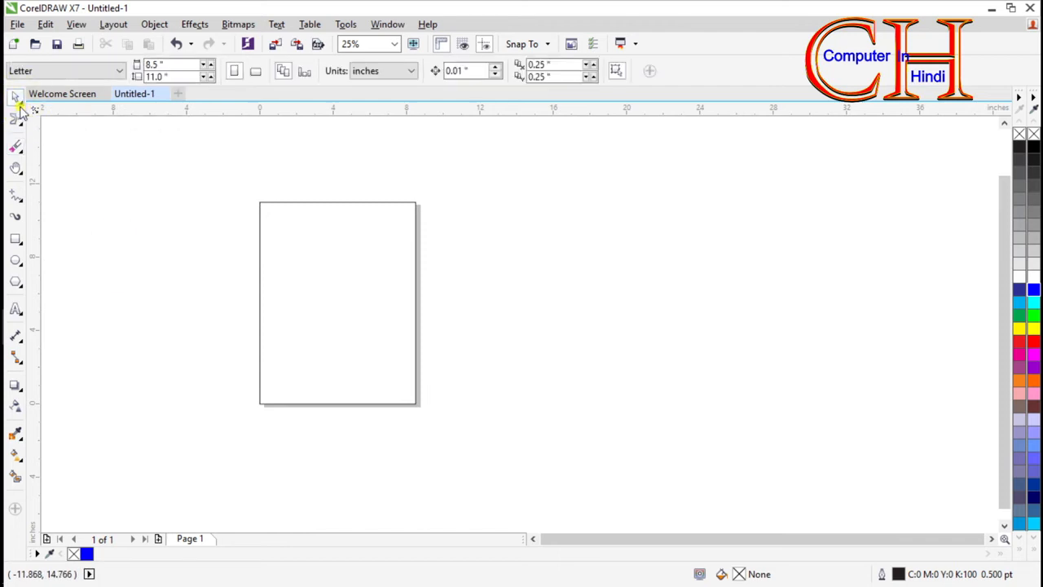
{"action": "left_click", "coordinate": [20, 107]}
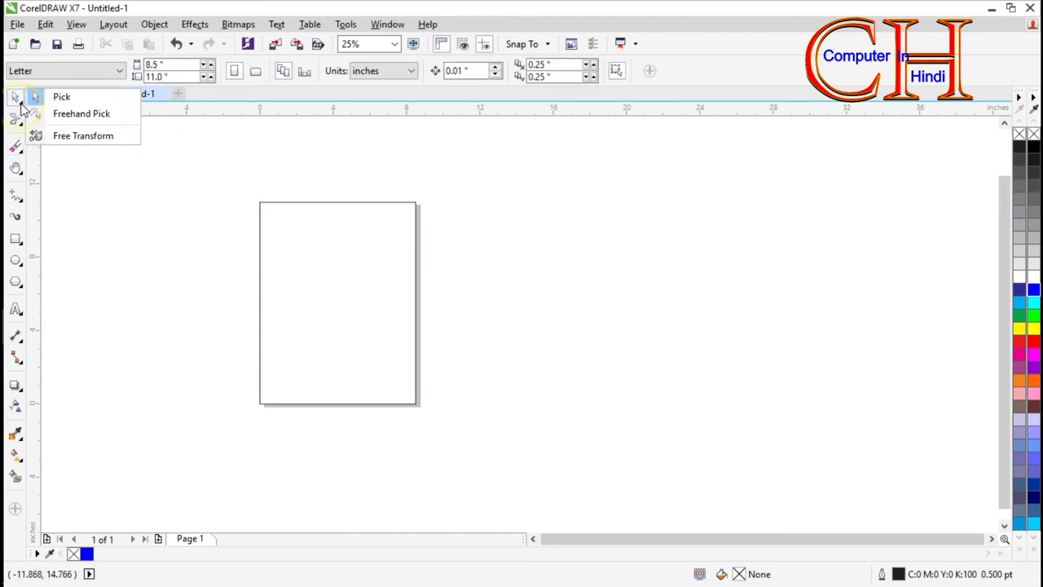
{"action": "left_click", "coordinate": [83, 136]}
{"action": "left_click", "coordinate": [100, 193]}
Step: Draw a rectangle about 4.8 by 3.5 inches beside the page, with two ellipses about 1.4 by 1.2 and 1.1 by 1.25 inches inside
{"action": "left_click", "coordinate": [15, 238]}
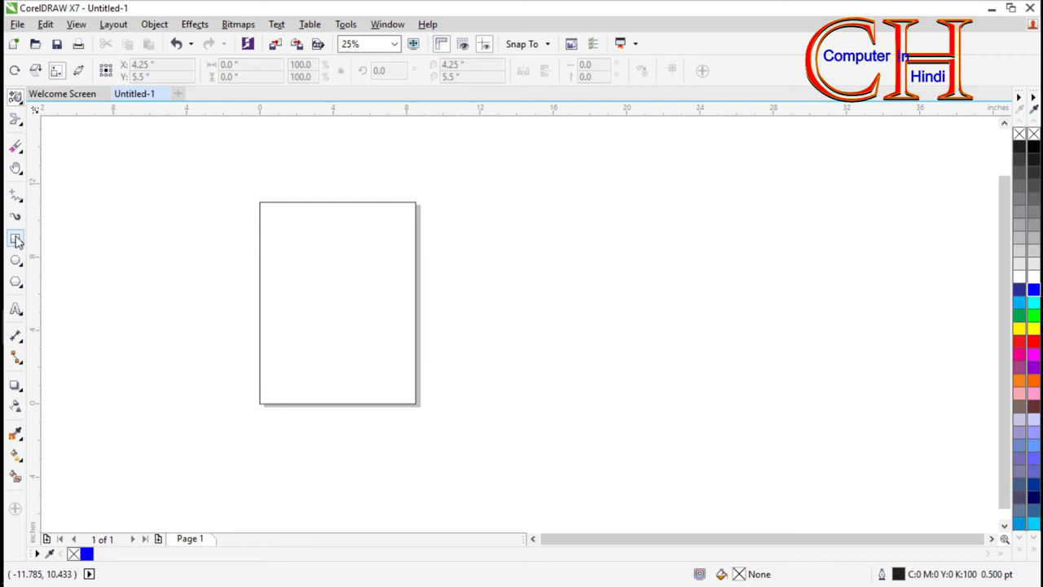
{"action": "left_click_drag", "start_coordinate": [126, 229], "coordinate": [215, 293]}
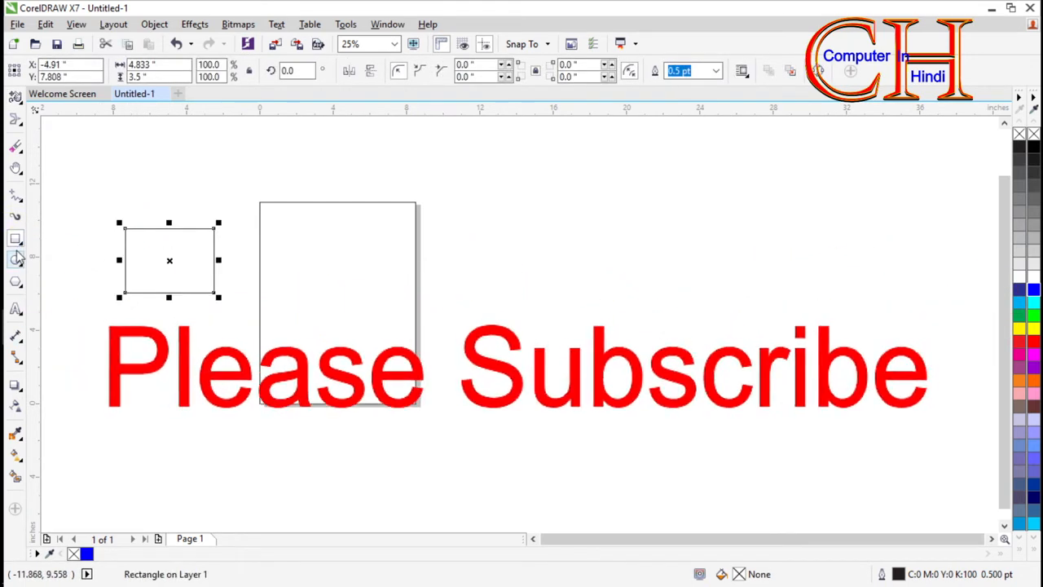
{"action": "left_click", "coordinate": [15, 259]}
{"action": "left_click_drag", "start_coordinate": [135, 239], "coordinate": [212, 279]}
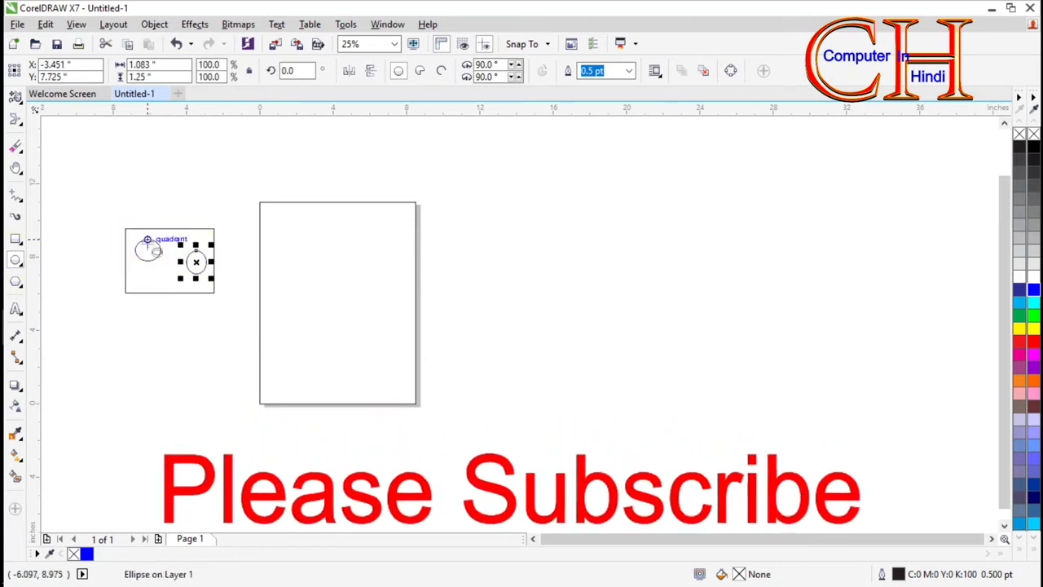
Step: Select the right ellipse inside the rectangle by lassoing around it with the Freehand Pick tool
{"action": "left_click", "coordinate": [14, 98]}
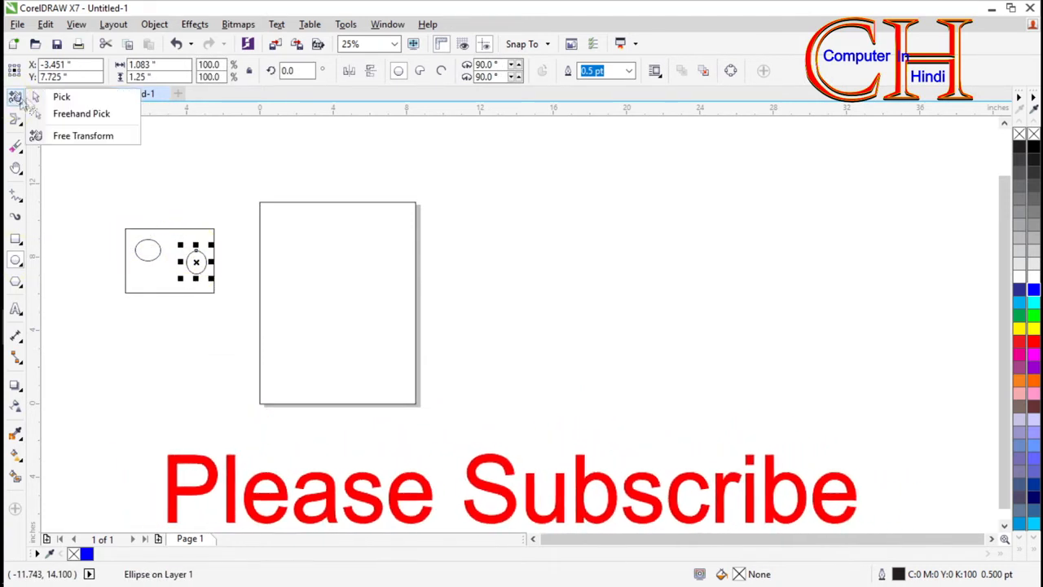
{"action": "left_click", "coordinate": [92, 118]}
{"action": "left_click", "coordinate": [148, 203]}
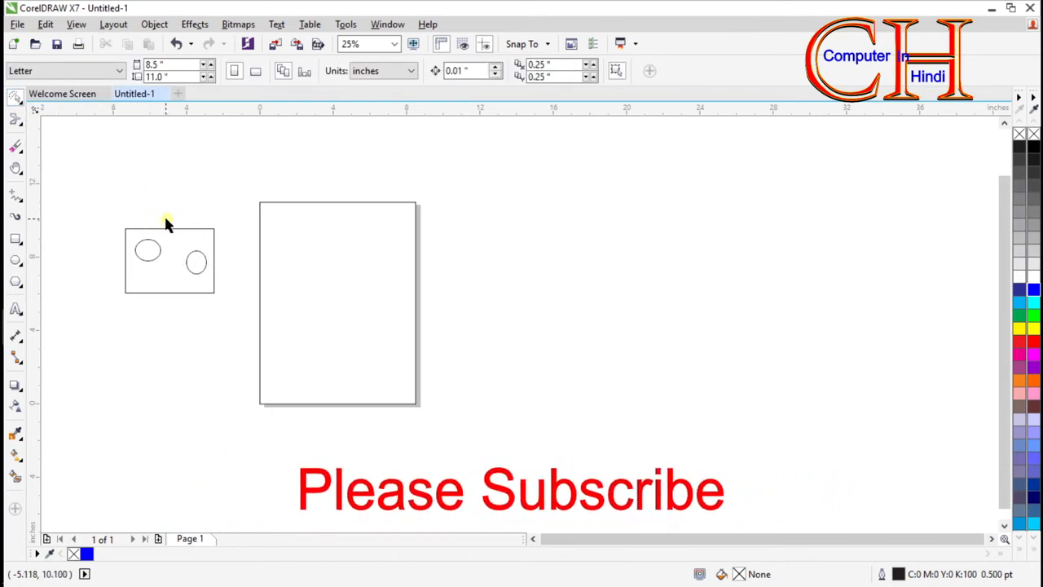
{"action": "mouse_move", "coordinate": [165, 221]}
{"action": "left_mouse_down"}
{"action": "mouse_move", "coordinate": [168, 261]}
{"action": "mouse_move", "coordinate": [152, 282]}
{"action": "mouse_move", "coordinate": [126, 263]}
{"action": "mouse_move", "coordinate": [130, 214]}
{"action": "mouse_move", "coordinate": [144, 233]}
{"action": "mouse_move", "coordinate": [173, 217]}
{"action": "mouse_move", "coordinate": [195, 264]}
{"action": "mouse_move", "coordinate": [180, 280]}
{"action": "mouse_move", "coordinate": [145, 264]}
{"action": "mouse_move", "coordinate": [166, 253]}
{"action": "left_mouse_up"}
{"action": "left_click", "coordinate": [176, 230]}
{"action": "mouse_move", "coordinate": [175, 213]}
{"action": "left_mouse_down"}
{"action": "mouse_move", "coordinate": [189, 250]}
{"action": "mouse_move", "coordinate": [180, 292]}
{"action": "mouse_move", "coordinate": [211, 297]}
{"action": "mouse_move", "coordinate": [216, 244]}
{"action": "left_mouse_up"}
{"action": "left_click_drag", "start_coordinate": [179, 214], "coordinate": [198, 283]}
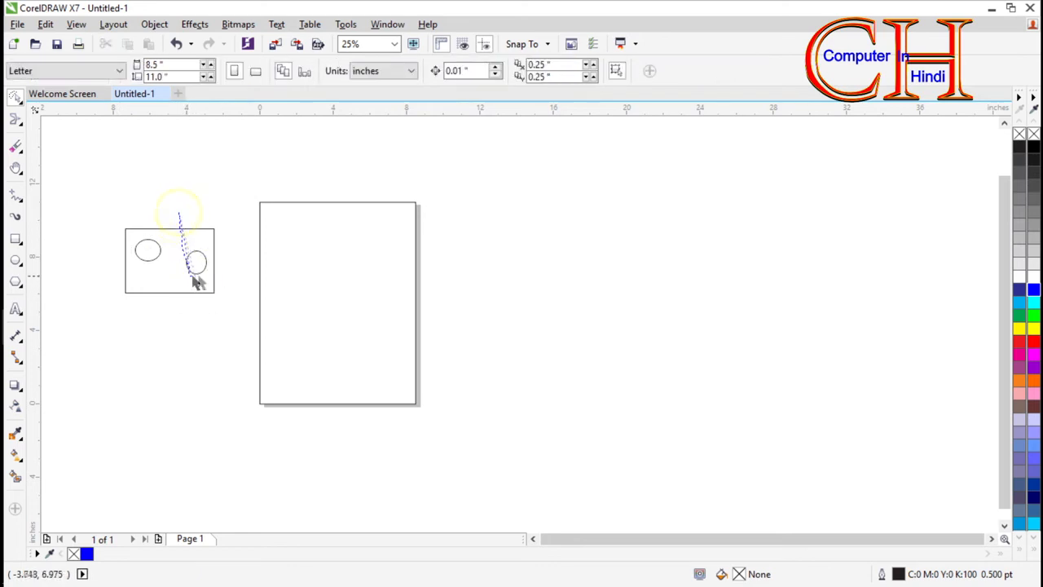
{"action": "mouse_move", "coordinate": [174, 213]}
{"action": "left_mouse_down"}
{"action": "mouse_move", "coordinate": [173, 253]}
{"action": "mouse_move", "coordinate": [193, 285]}
{"action": "mouse_move", "coordinate": [229, 280]}
{"action": "mouse_move", "coordinate": [219, 236]}
{"action": "left_mouse_up"}
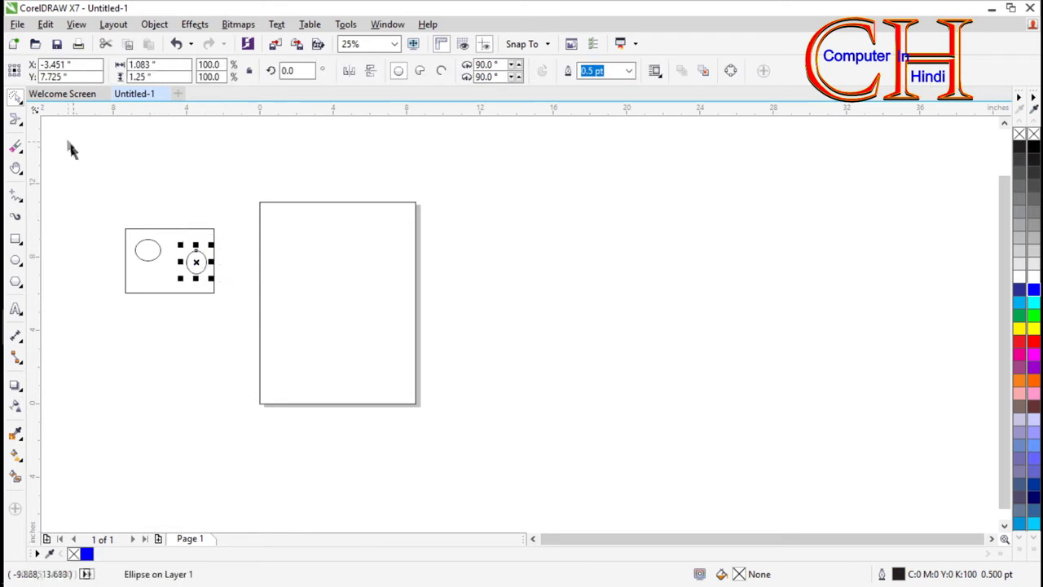
Step: Select the left and the right ellipse individually with the Freehand Pick tool, clearing the selection after each one
{"action": "left_click", "coordinate": [17, 97]}
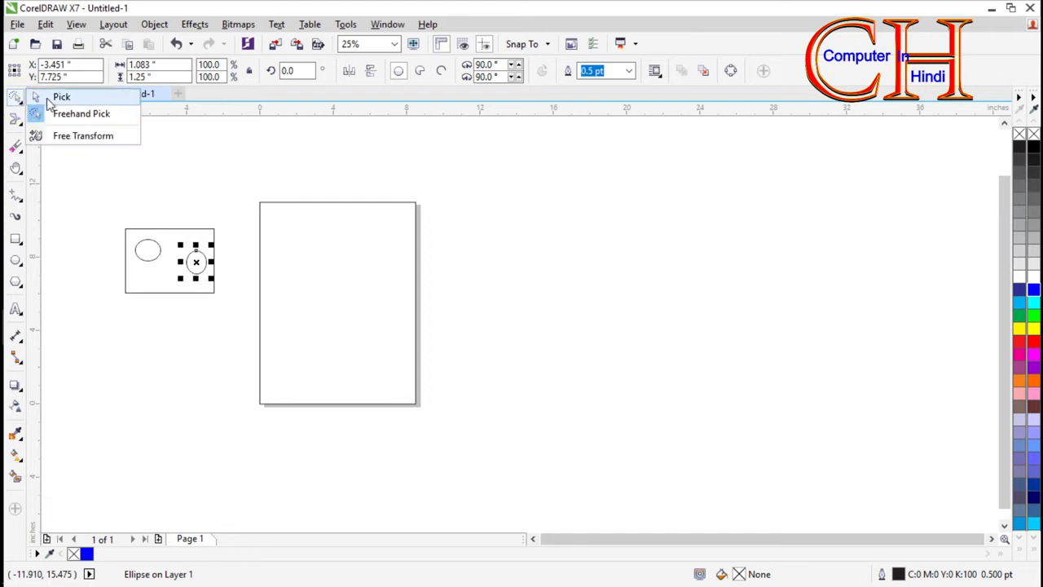
{"action": "left_click", "coordinate": [88, 114]}
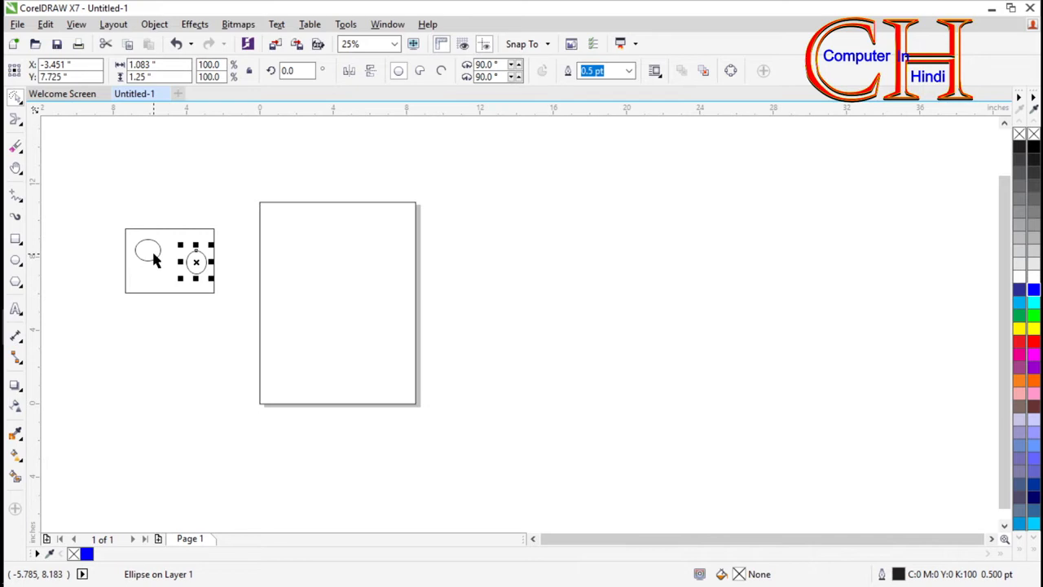
{"action": "scroll", "coordinate": [141, 260], "scroll_direction": "up", "scroll_amount": 1}
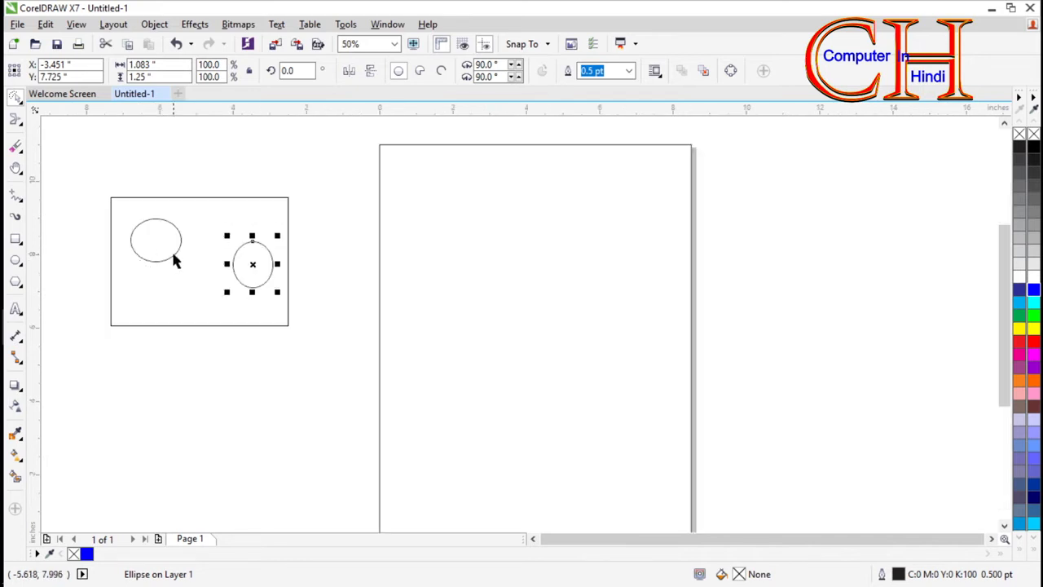
{"action": "left_click", "coordinate": [171, 243]}
{"action": "left_click", "coordinate": [193, 180]}
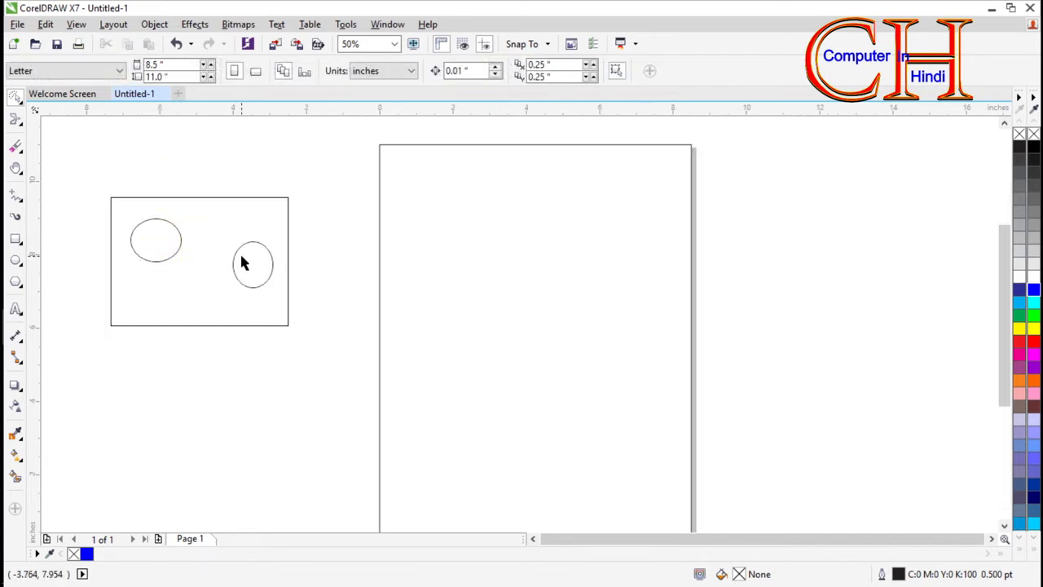
{"action": "left_click", "coordinate": [240, 257]}
{"action": "left_click", "coordinate": [205, 183]}
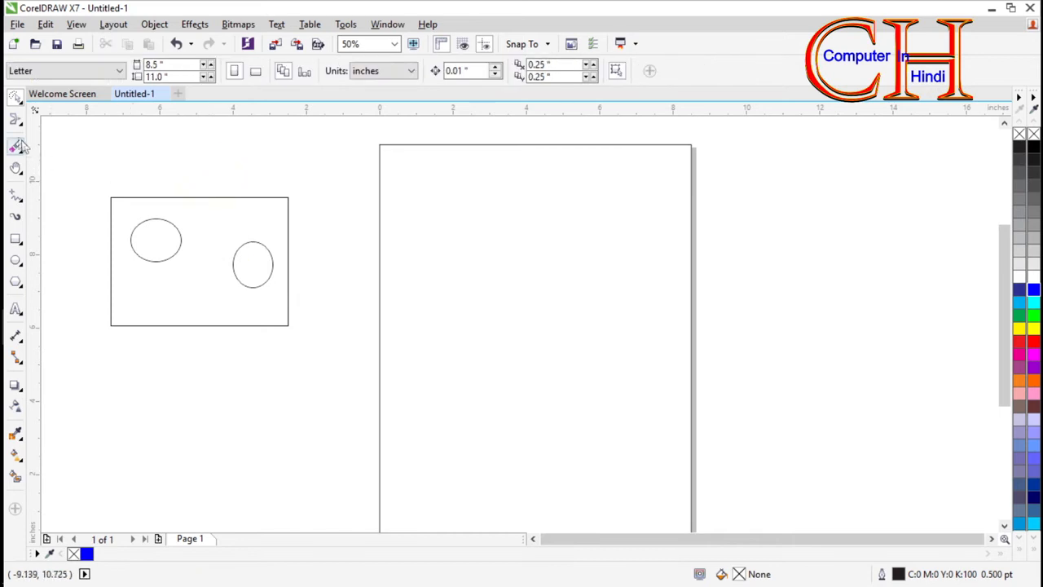
Step: Marquee-select the right ellipse with the Pick tool and move it beside the left ellipse, to about X -4.6, Y 8.6 inches
{"action": "left_click", "coordinate": [15, 96]}
{"action": "left_click", "coordinate": [59, 96]}
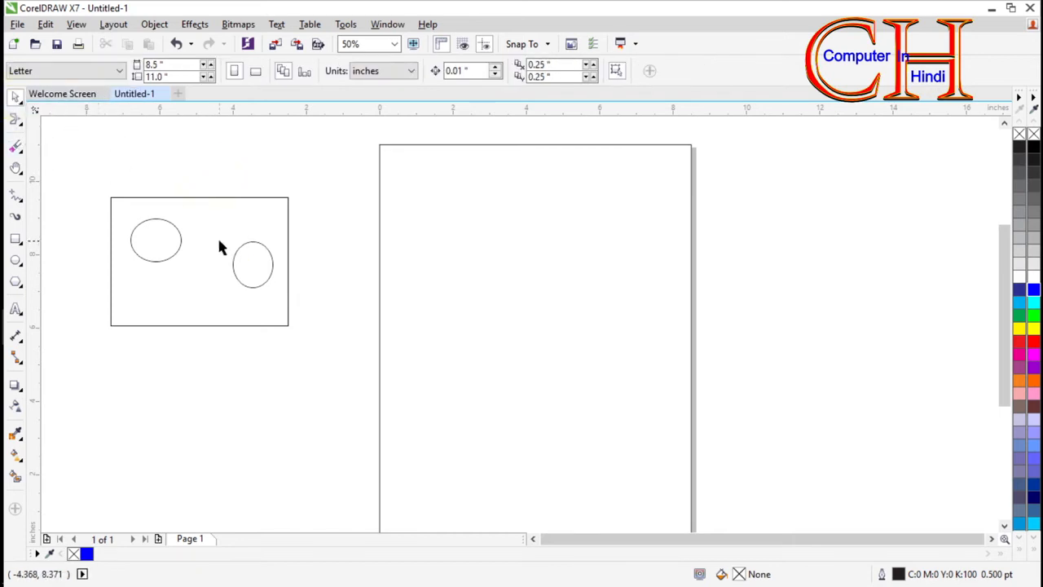
{"action": "left_click_drag", "start_coordinate": [211, 179], "coordinate": [277, 297]}
{"action": "mouse_move", "coordinate": [277, 297]}
{"action": "left_mouse_down"}
{"action": "mouse_move", "coordinate": [277, 261]}
{"action": "mouse_move", "coordinate": [280, 299]}
{"action": "left_mouse_up"}
{"action": "left_click_drag", "start_coordinate": [279, 298], "coordinate": [278, 293]}
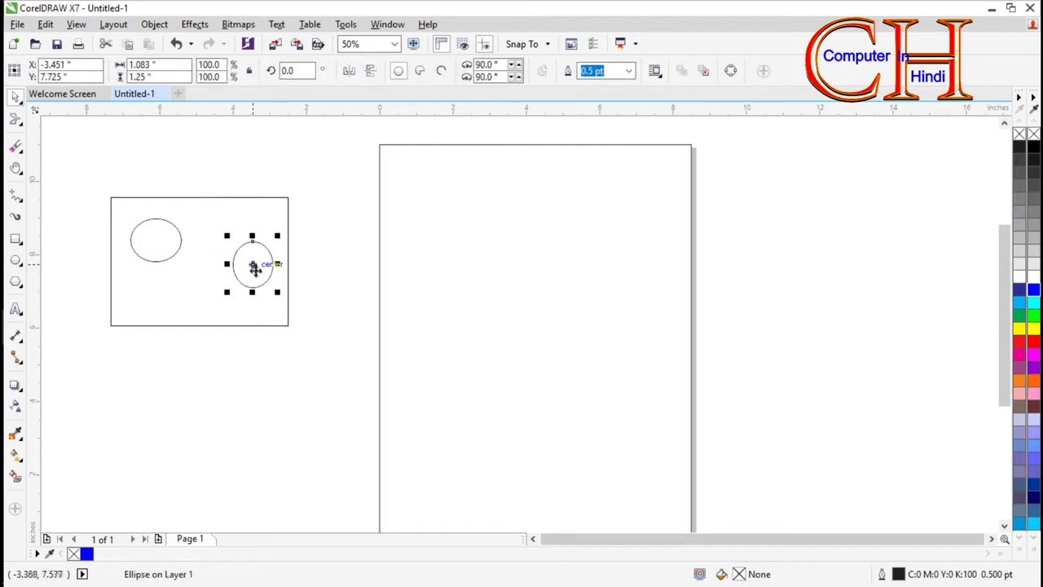
{"action": "left_click_drag", "start_coordinate": [253, 266], "coordinate": [210, 232]}
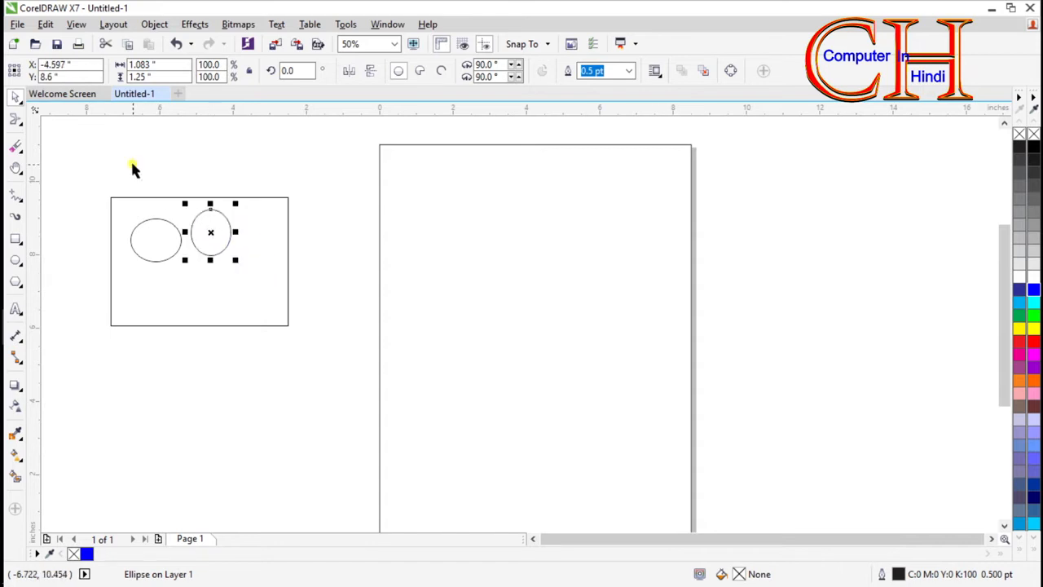
Step: Marquee-select around the left ellipse and around both ellipses with the Pick tool, clearing the selection after each attempt
{"action": "left_click", "coordinate": [130, 166]}
{"action": "left_click_drag", "start_coordinate": [112, 173], "coordinate": [225, 273]}
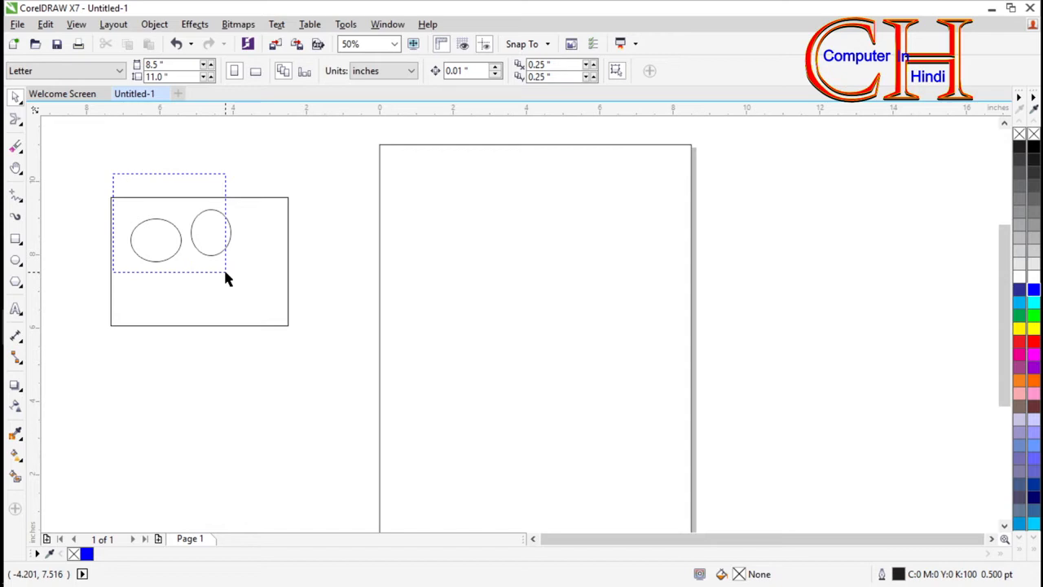
{"action": "left_click_drag", "start_coordinate": [225, 274], "coordinate": [225, 274]}
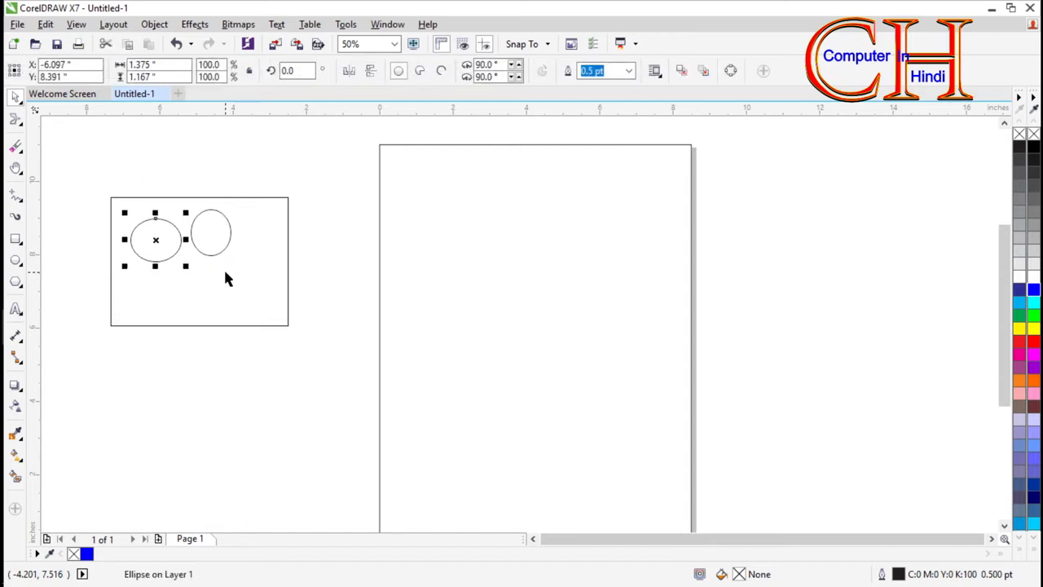
{"action": "left_click", "coordinate": [219, 172]}
{"action": "left_click_drag", "start_coordinate": [251, 173], "coordinate": [124, 269]}
{"action": "left_click", "coordinate": [183, 158]}
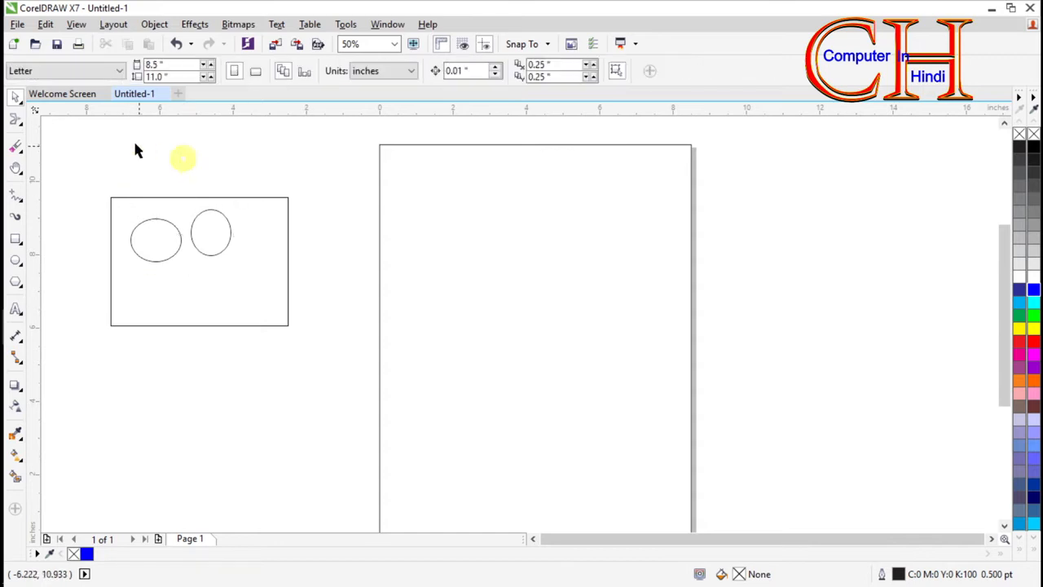
{"action": "left_click", "coordinate": [21, 103]}
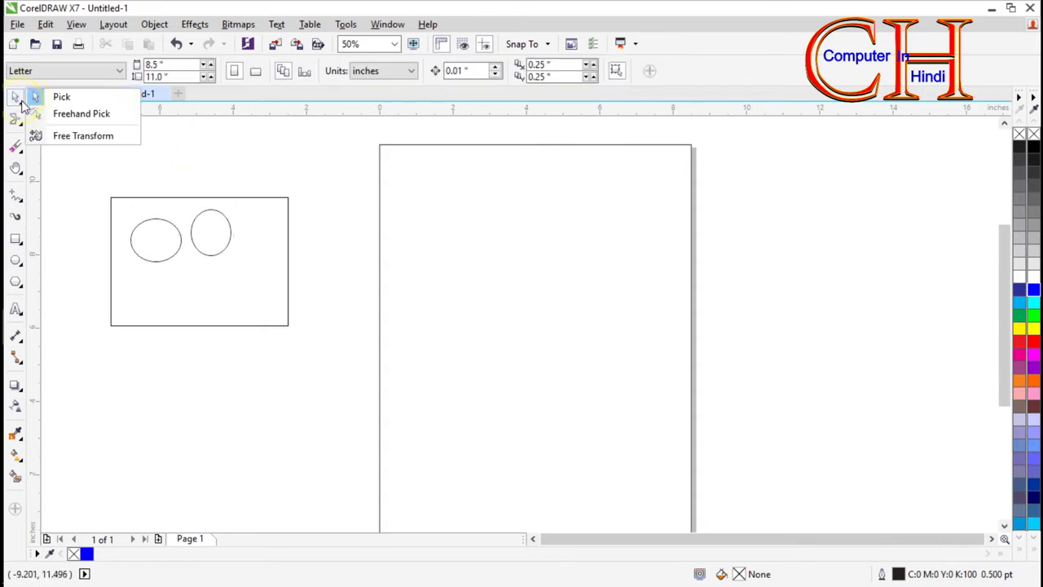
{"action": "left_click", "coordinate": [102, 139]}
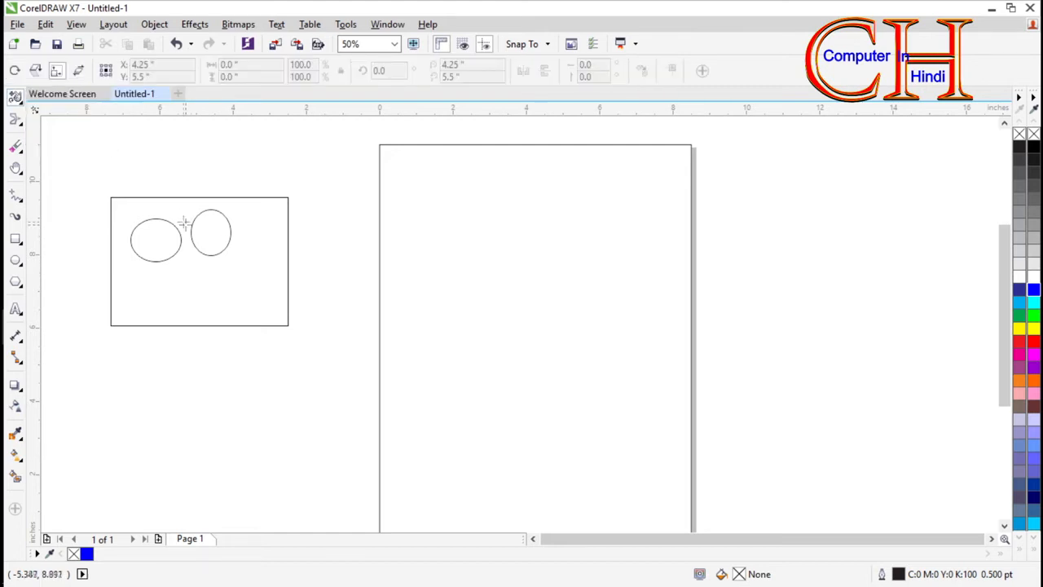
{"action": "left_click", "coordinate": [22, 98]}
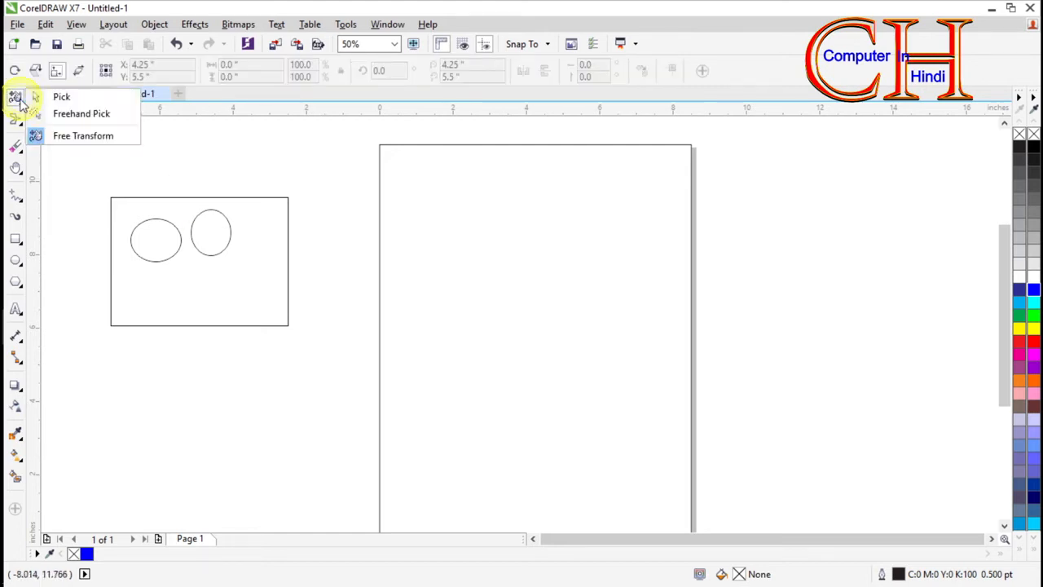
{"action": "left_click", "coordinate": [51, 100]}
Step: Enlarge the rectangle around the ellipses to about 7.4 by 4.25 inches and move it below them, centred at about X -4, Y 5.1 inches
{"action": "left_click", "coordinate": [235, 275]}
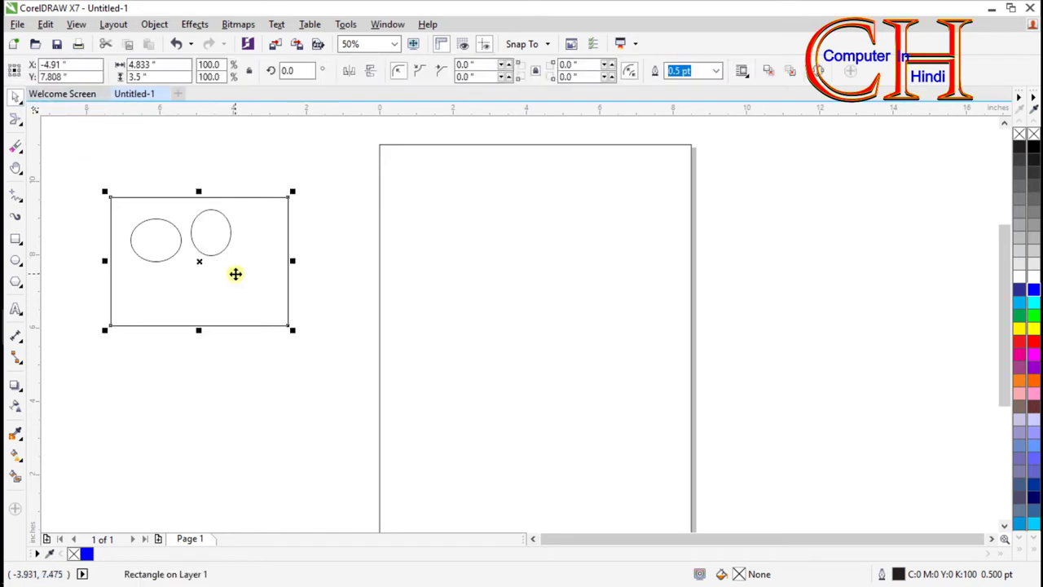
{"action": "left_click_drag", "start_coordinate": [295, 191], "coordinate": [356, 181]}
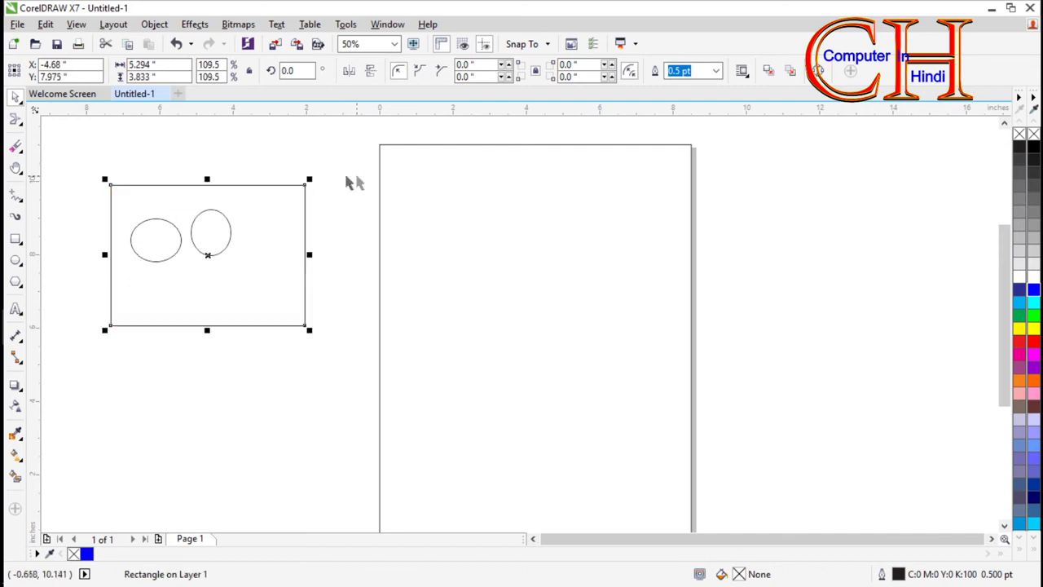
{"action": "mouse_move", "coordinate": [105, 177]}
{"action": "left_mouse_down"}
{"action": "mouse_move", "coordinate": [161, 246]}
{"action": "mouse_move", "coordinate": [98, 187]}
{"action": "mouse_move", "coordinate": [119, 191]}
{"action": "left_mouse_up"}
{"action": "left_click_drag", "start_coordinate": [211, 190], "coordinate": [212, 168]}
{"action": "left_click_drag", "start_coordinate": [310, 247], "coordinate": [397, 289]}
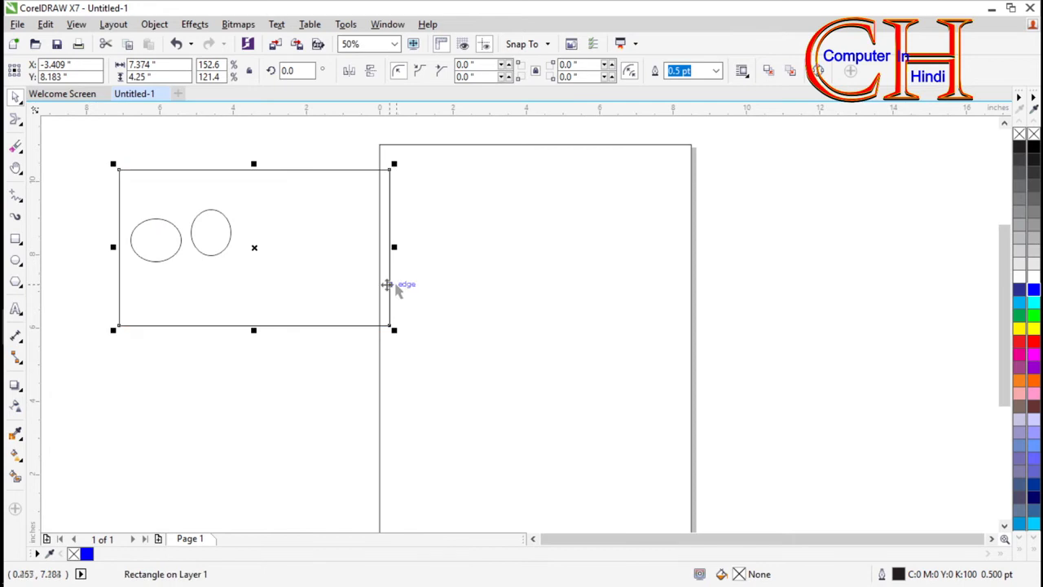
{"action": "left_click_drag", "start_coordinate": [293, 250], "coordinate": [272, 363]}
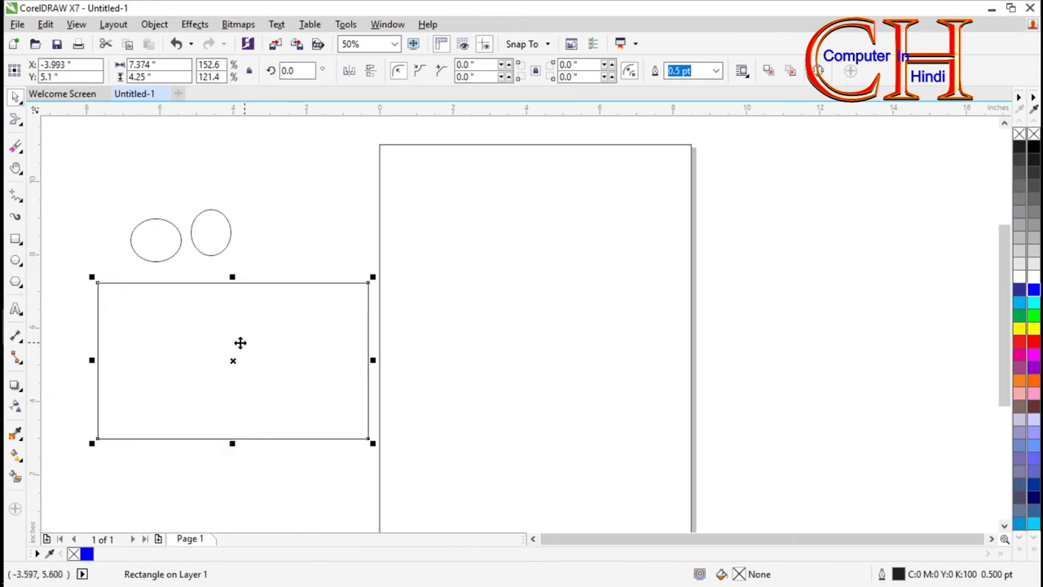
Step: Shrink the rectangle with the Free Transform tool to about 2 by 1.7 inches below the ellipses, then switch back to the Pick tool
{"action": "left_click", "coordinate": [22, 106]}
{"action": "left_click", "coordinate": [63, 135]}
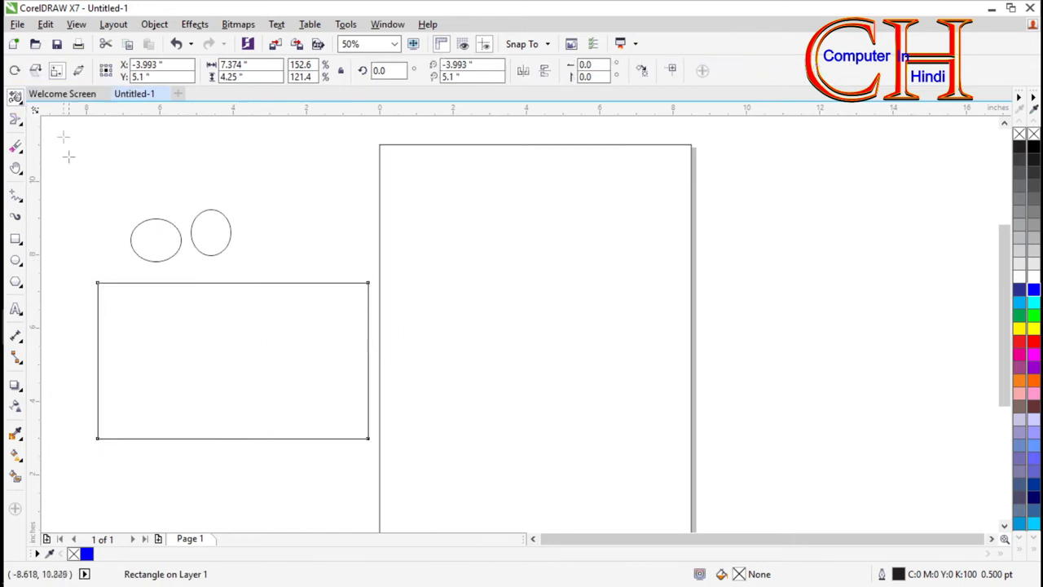
{"action": "left_click_drag", "start_coordinate": [226, 322], "coordinate": [229, 245]}
{"action": "left_click_drag", "start_coordinate": [298, 247], "coordinate": [270, 290]}
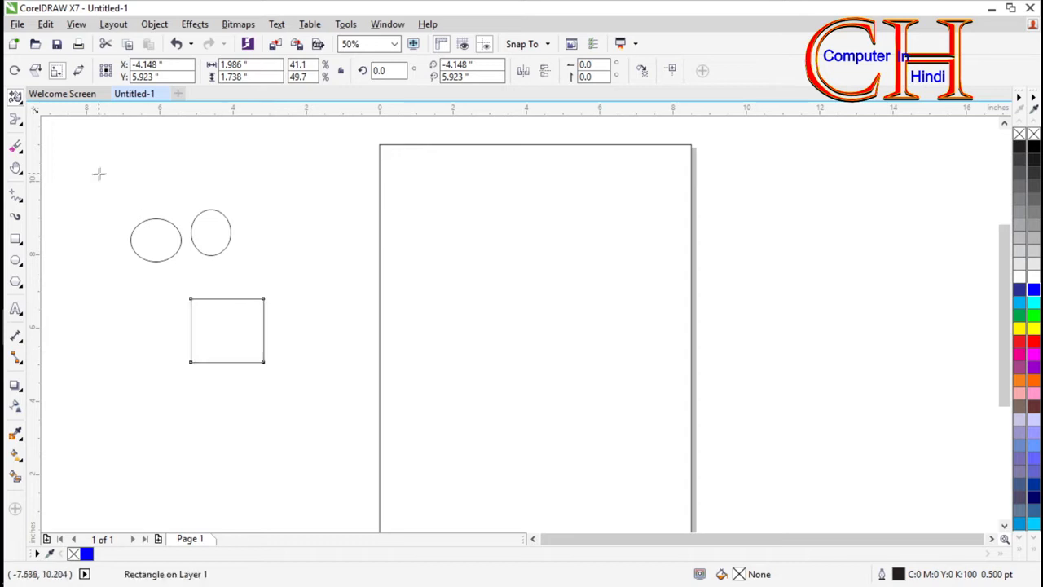
{"action": "left_click", "coordinate": [22, 105]}
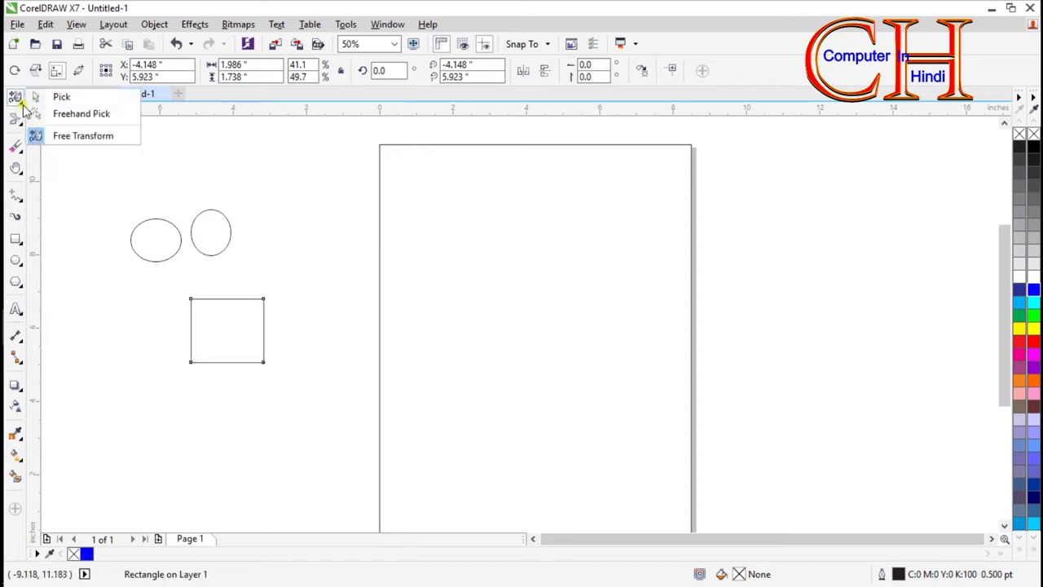
{"action": "left_click", "coordinate": [96, 137]}
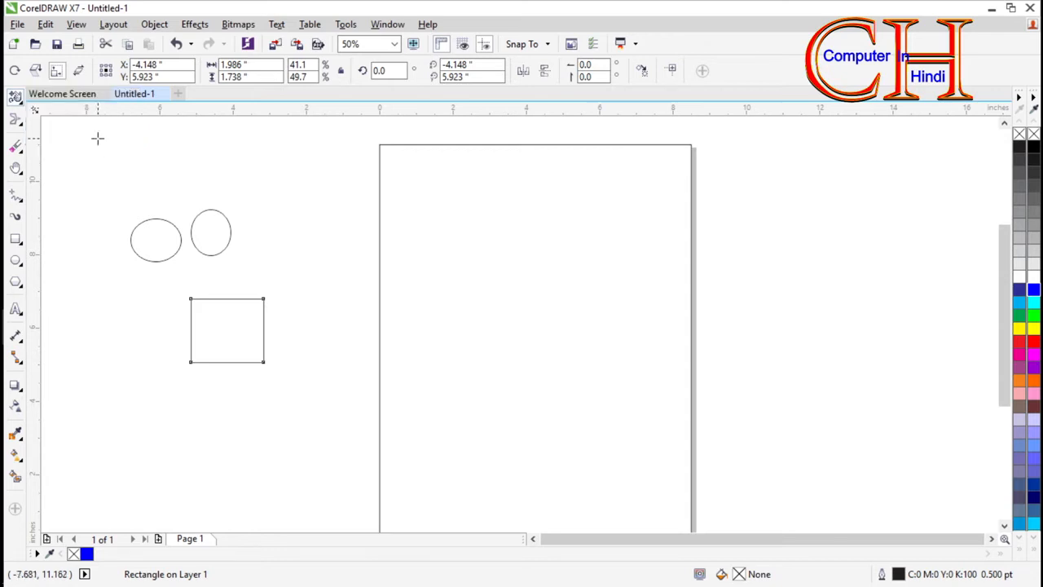
{"action": "left_click", "coordinate": [16, 98]}
{"action": "left_click", "coordinate": [51, 96]}
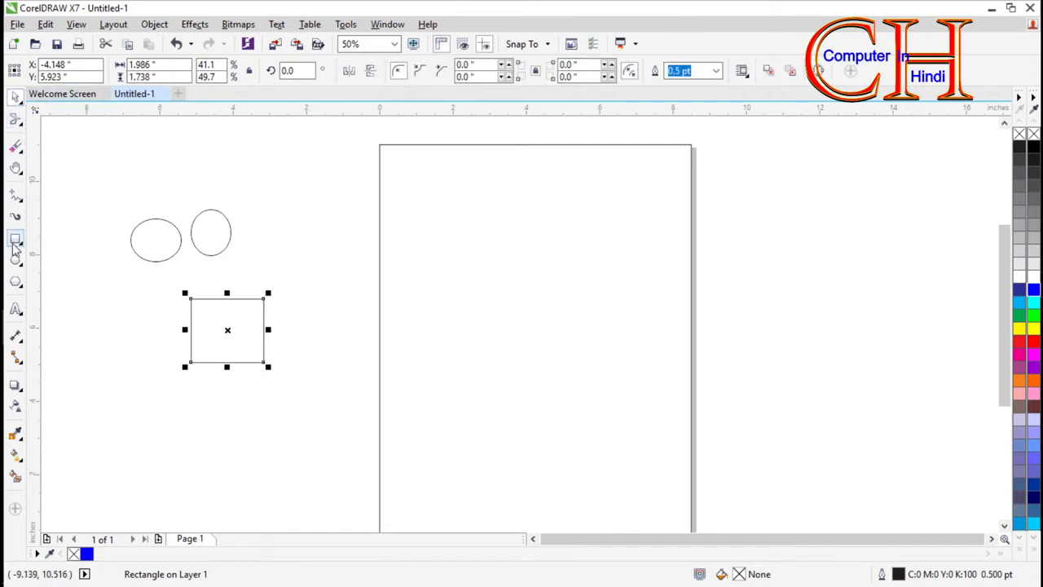
Step: Examine the tool variants grouped with the rectangle, ellipse, curve, crop and zoom tools
{"action": "left_click", "coordinate": [14, 243]}
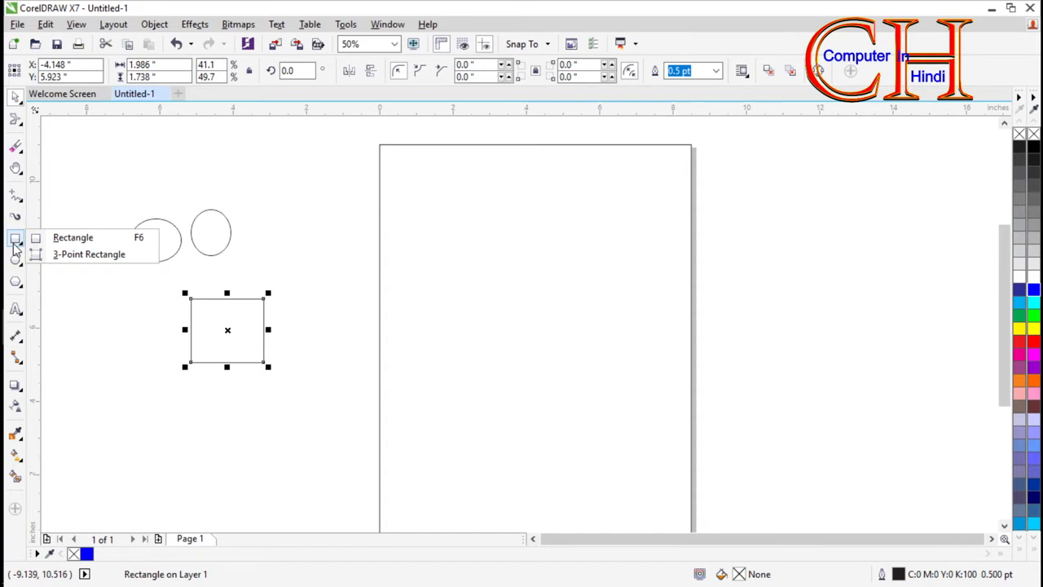
{"action": "left_click", "coordinate": [14, 262]}
{"action": "left_click", "coordinate": [16, 245]}
{"action": "left_click", "coordinate": [14, 196]}
{"action": "left_click", "coordinate": [17, 149]}
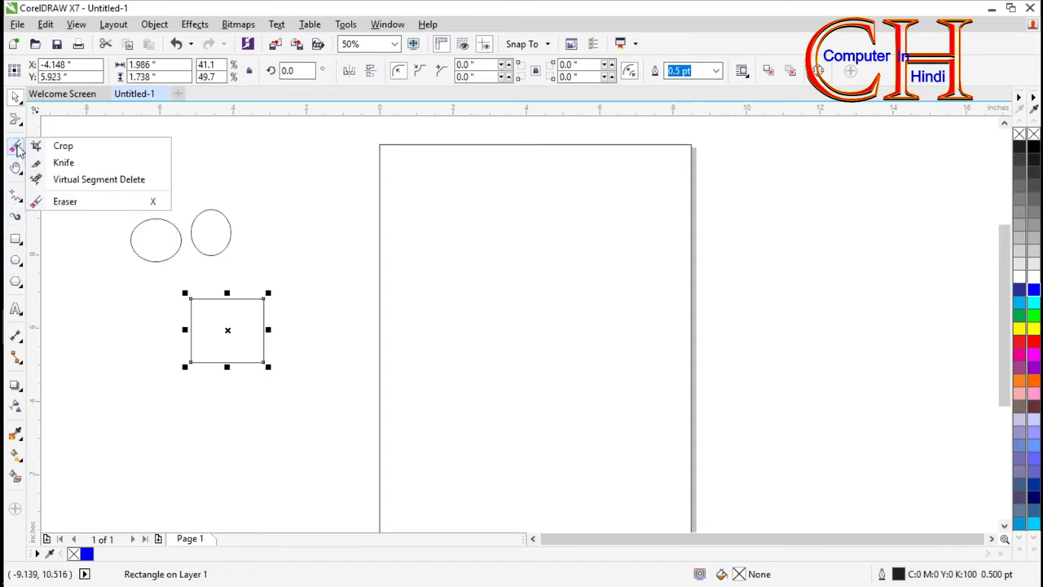
{"action": "left_click", "coordinate": [16, 168]}
{"action": "left_click", "coordinate": [16, 149]}
{"action": "left_click", "coordinate": [16, 169]}
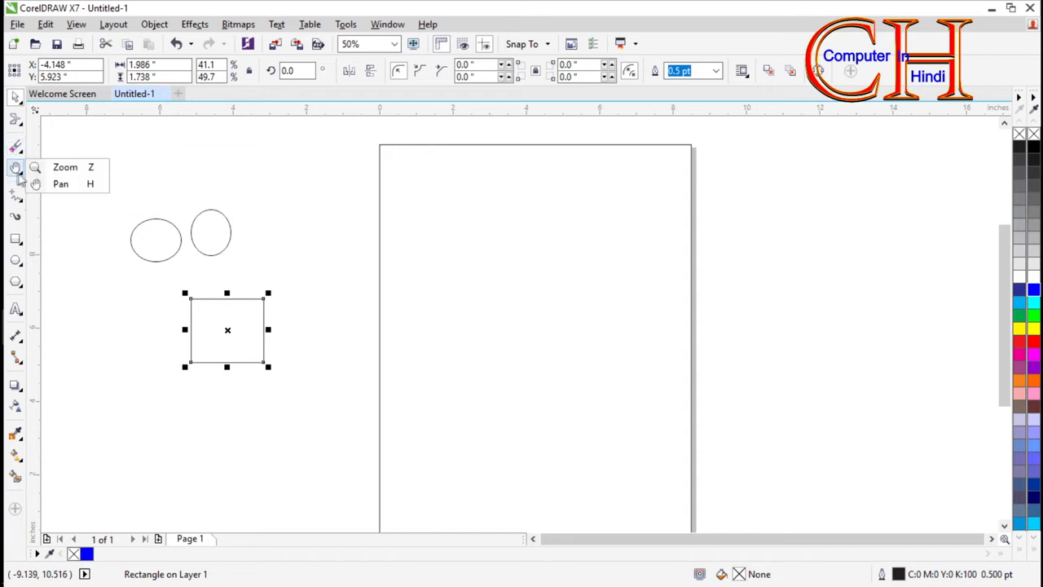
{"action": "left_click", "coordinate": [16, 189]}
{"action": "left_click", "coordinate": [133, 231]}
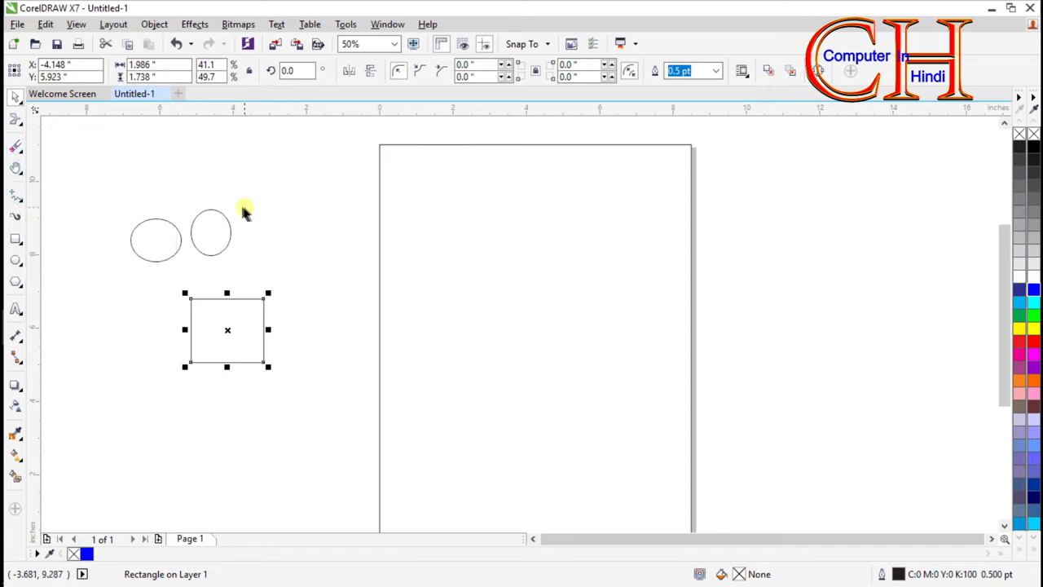
Step: Delete the rectangle and then both ellipses so the drawing area is empty
{"action": "left_click", "coordinate": [232, 331]}
{"action": "key", "text": "Delete"}
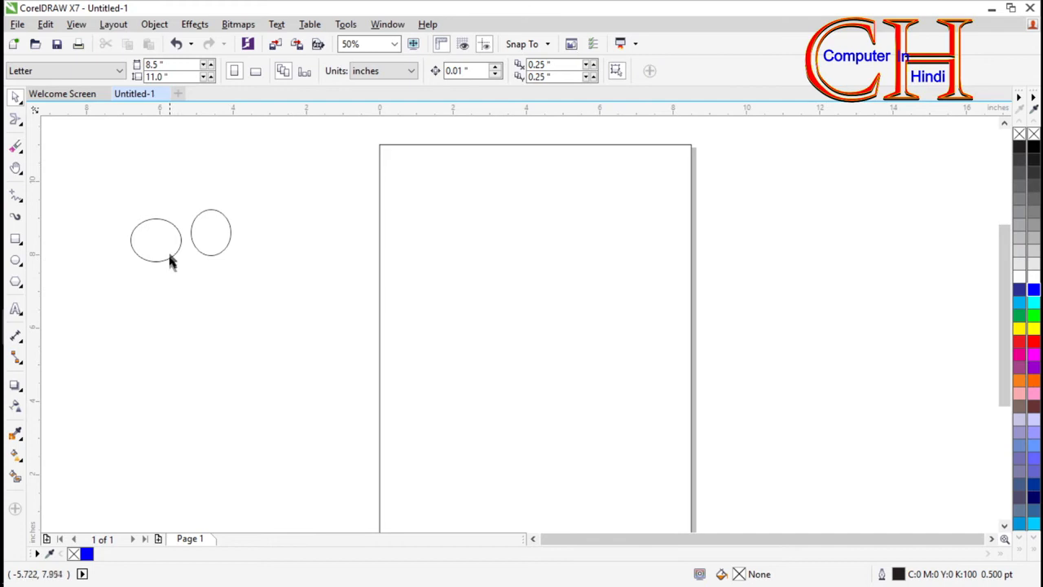
{"action": "left_click_drag", "start_coordinate": [114, 193], "coordinate": [298, 318]}
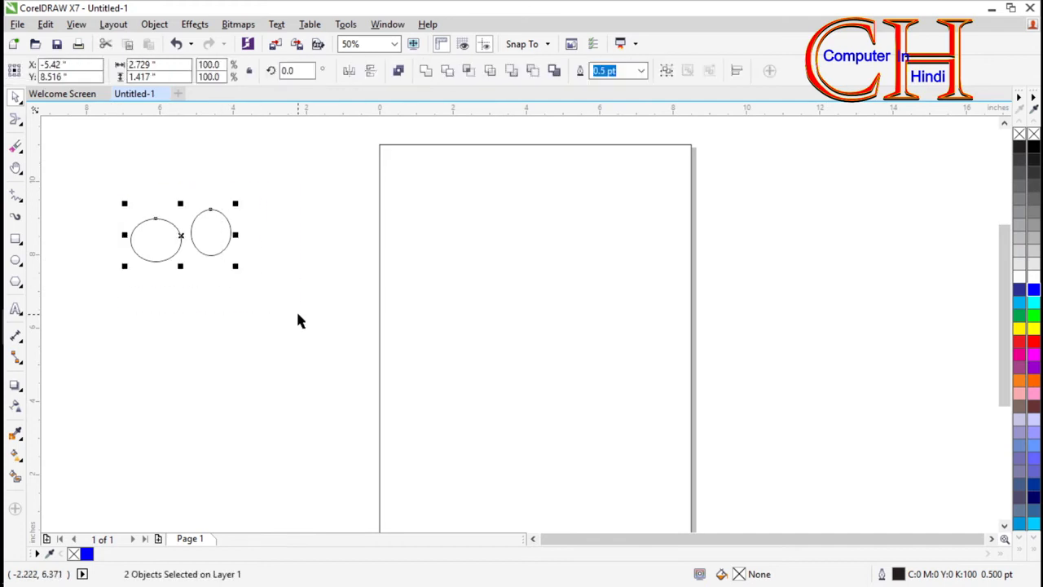
{"action": "key", "text": "Delete"}
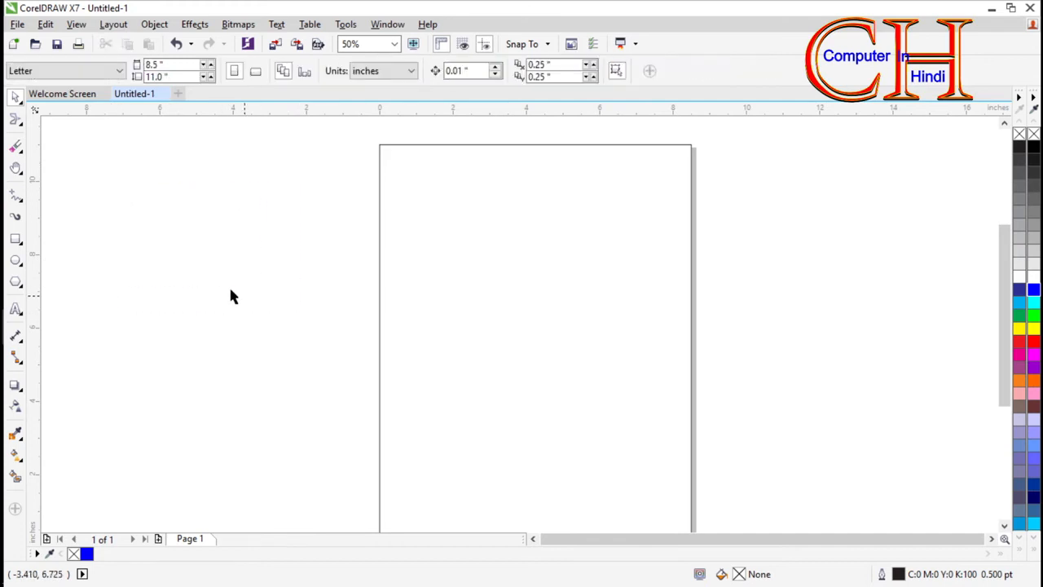
Step: Draw a rectangle about 3.3 by 4.7 inches to the left of the page with the Rectangle tool
{"action": "left_click", "coordinate": [20, 244]}
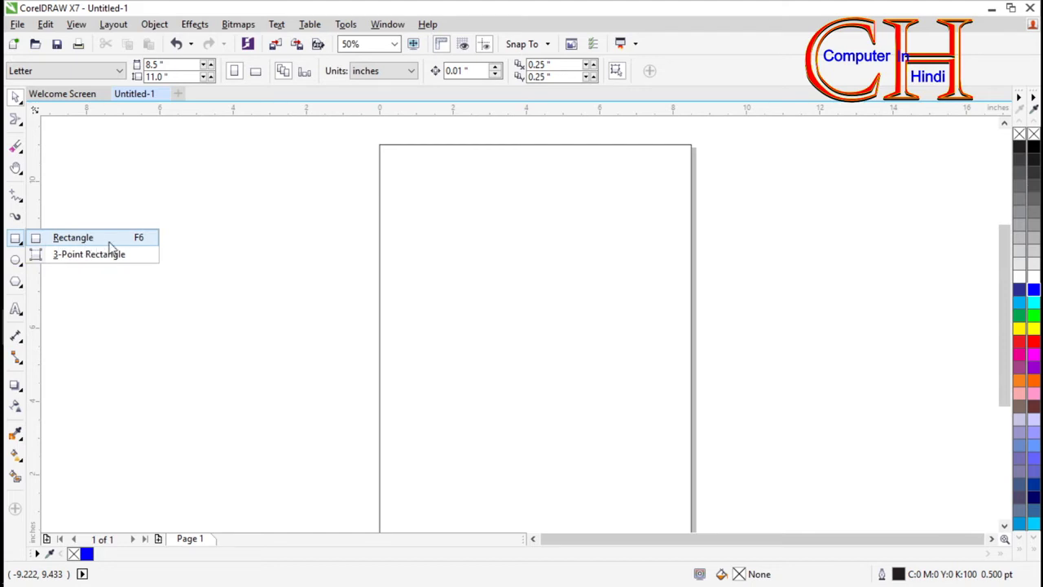
{"action": "left_click", "coordinate": [62, 238]}
{"action": "left_click_drag", "start_coordinate": [111, 198], "coordinate": [233, 370]}
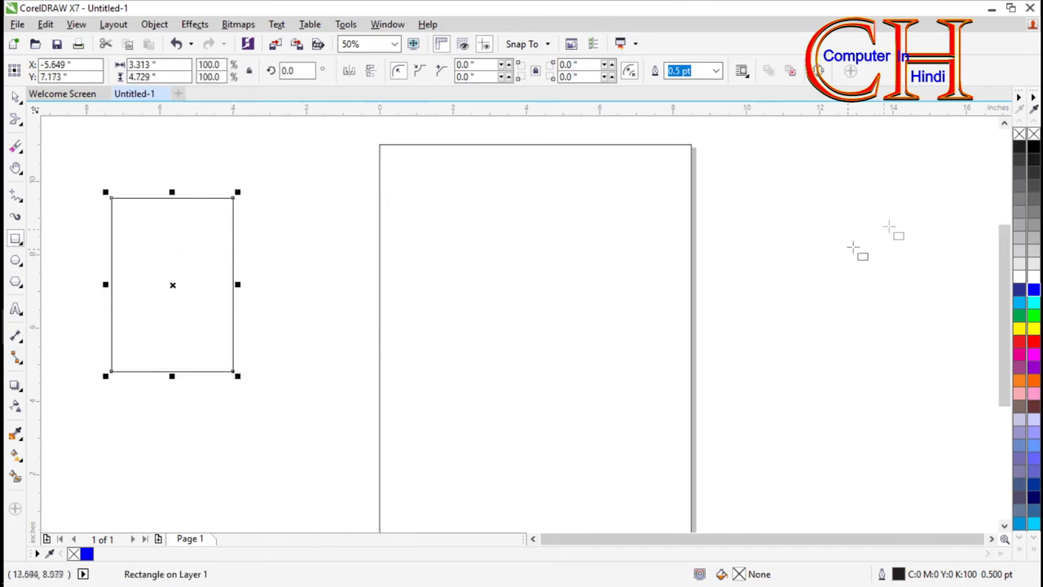
Step: Fill the rectangle with green, red and finally magenta, and move it closer to the page, to about X -3.4, Y 7.4 inches
{"action": "left_click", "coordinate": [1033, 317]}
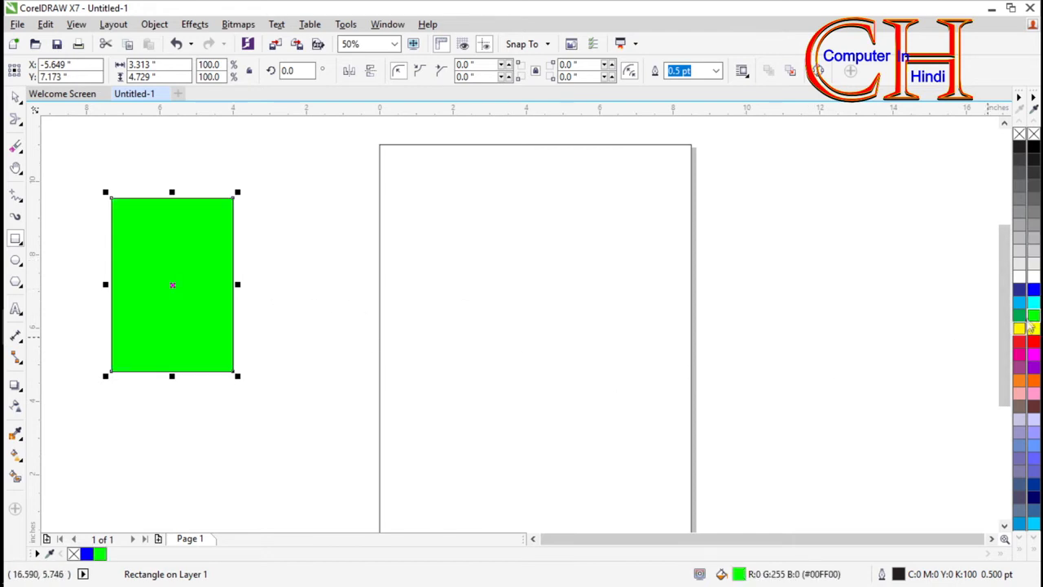
{"action": "left_click", "coordinate": [1032, 342]}
{"action": "left_click", "coordinate": [1034, 354]}
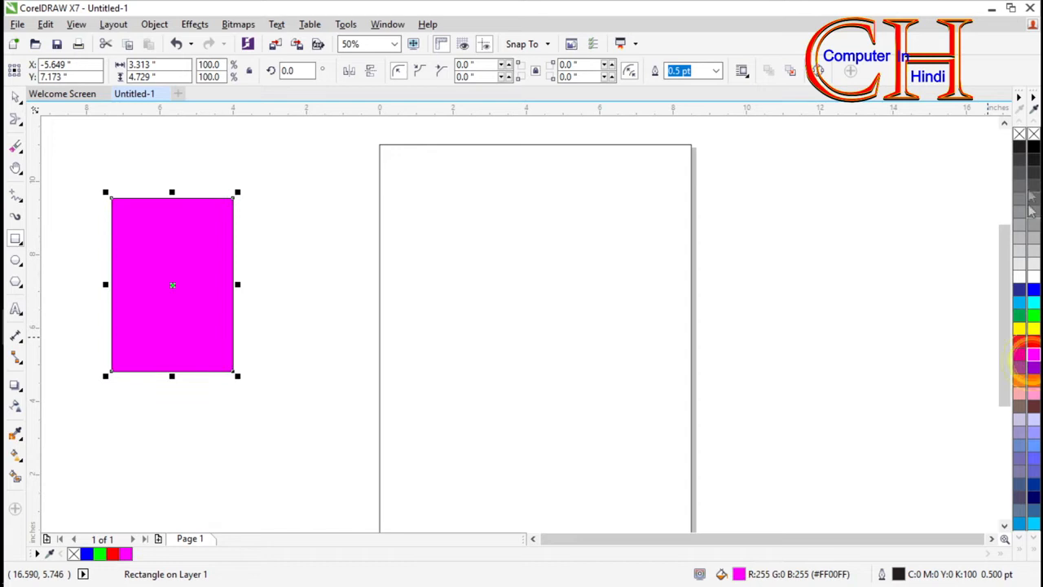
{"action": "left_click_drag", "start_coordinate": [172, 285], "coordinate": [262, 277]}
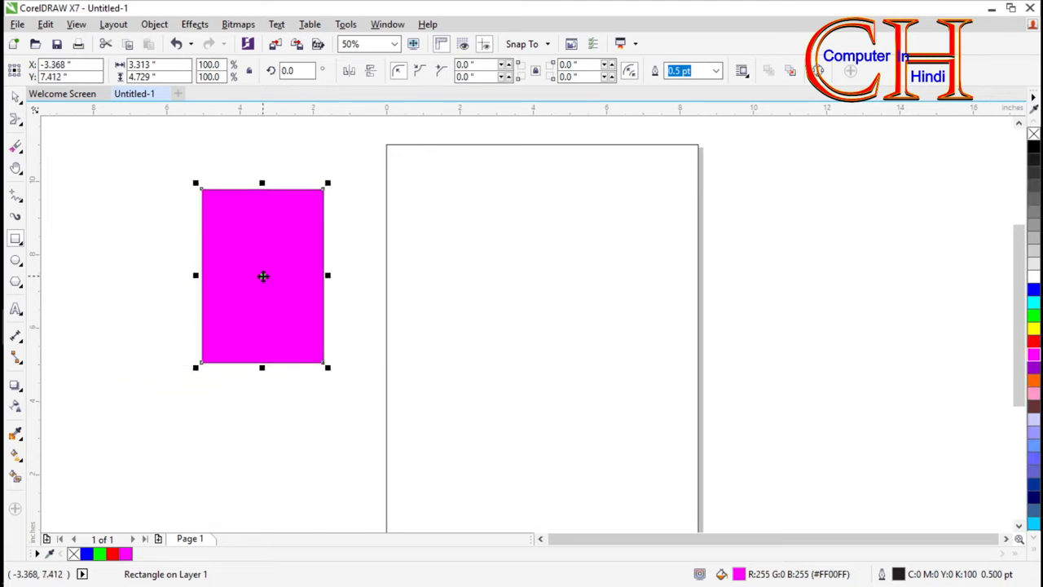
Step: Draw a rectangle about 1.5 by 1.2 inches left of the magenta one, rotate it about 27.4 degrees and clear the selection
{"action": "left_click", "coordinate": [17, 239]}
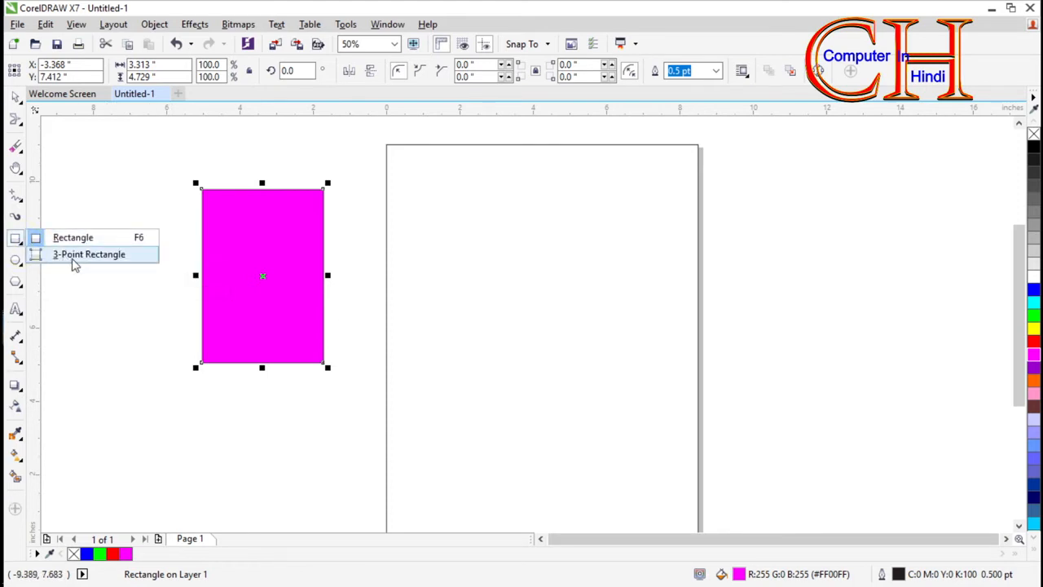
{"action": "left_click", "coordinate": [75, 256]}
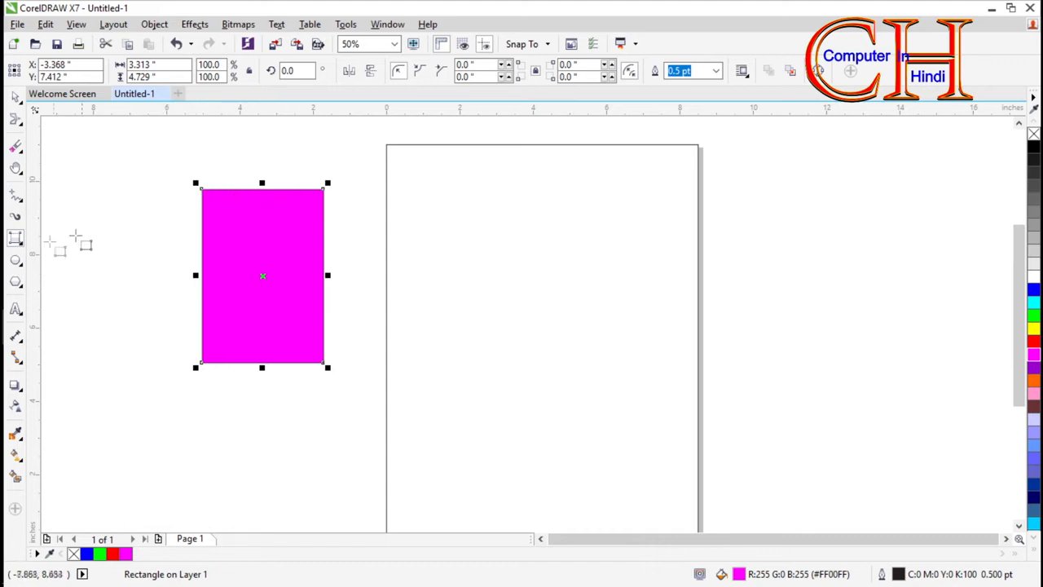
{"action": "left_click", "coordinate": [17, 238]}
{"action": "left_click", "coordinate": [71, 235]}
{"action": "left_click_drag", "start_coordinate": [71, 193], "coordinate": [127, 238]}
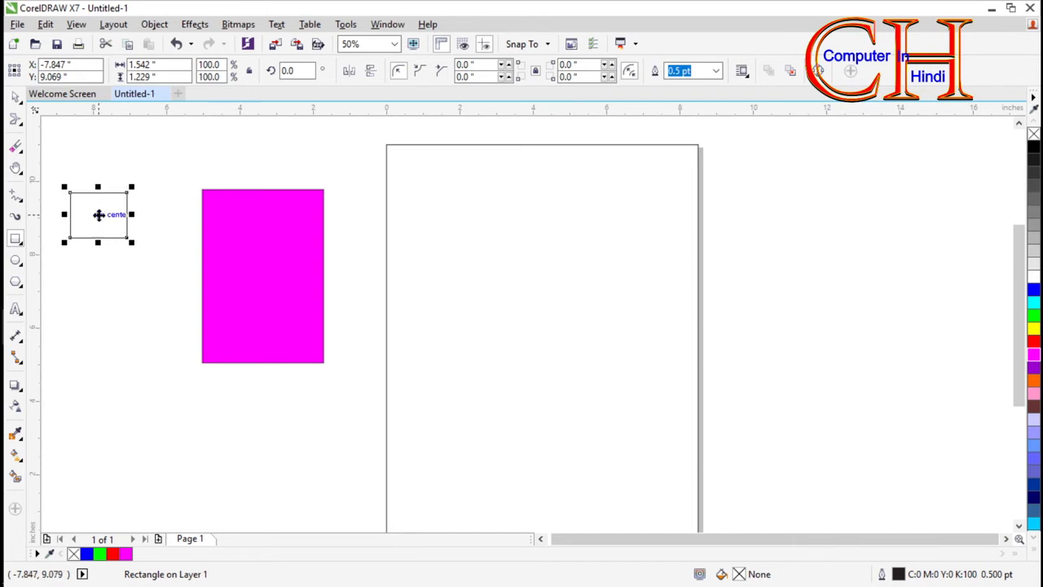
{"action": "left_click", "coordinate": [99, 214]}
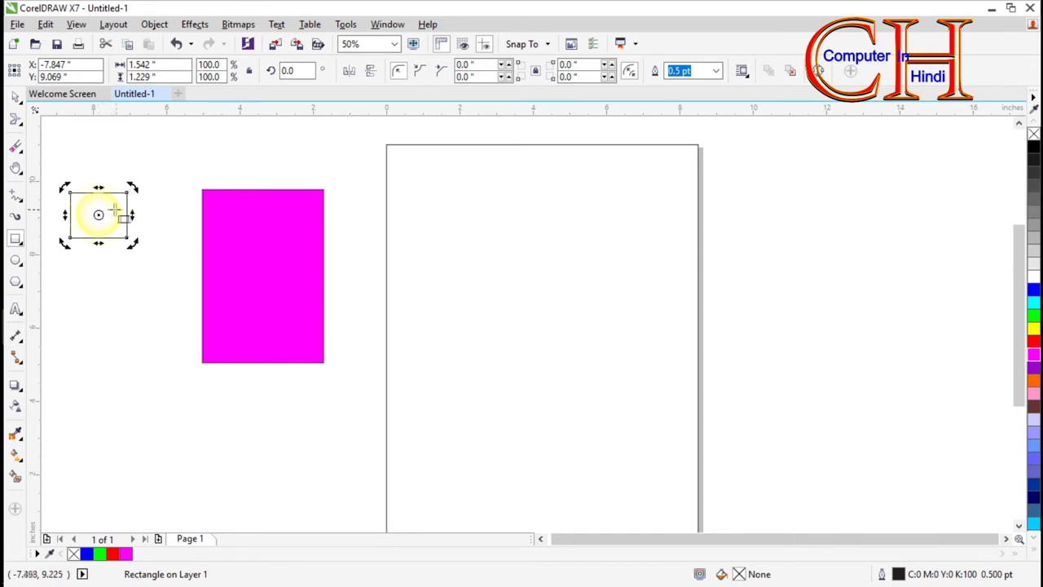
{"action": "left_click_drag", "start_coordinate": [128, 243], "coordinate": [144, 230]}
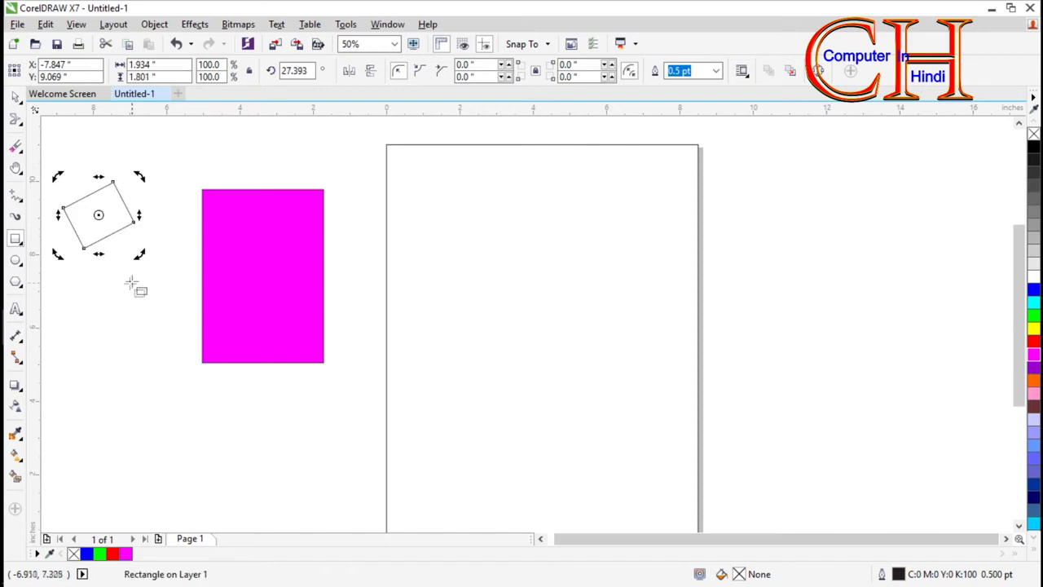
{"action": "left_click", "coordinate": [126, 303]}
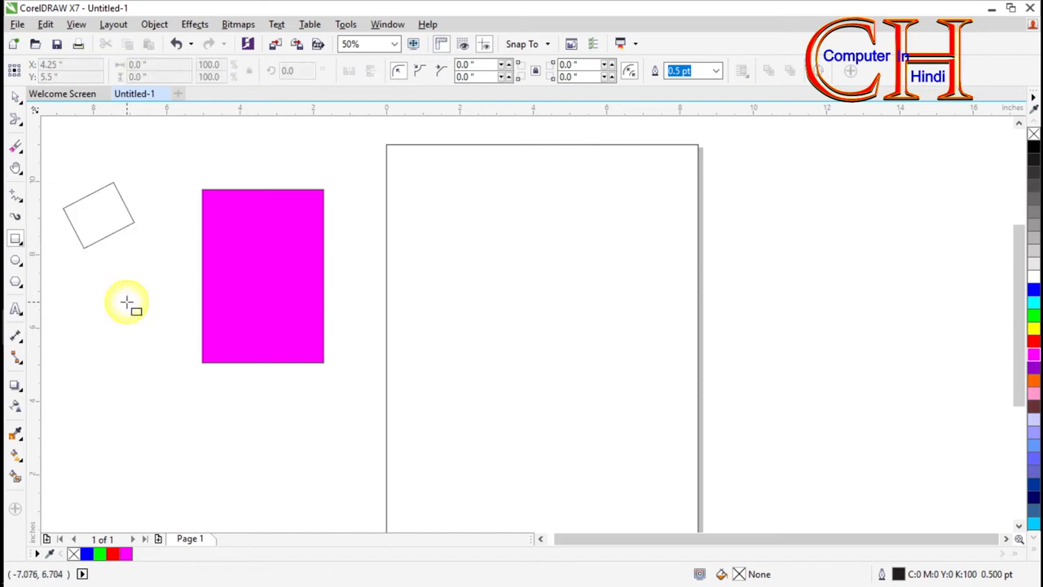
Step: Draw a tilted 3-Point Rectangle spanning about 2.9 by 2.5 inches just below the small rotated rectangle
{"action": "left_click", "coordinate": [18, 241]}
{"action": "left_click", "coordinate": [82, 254]}
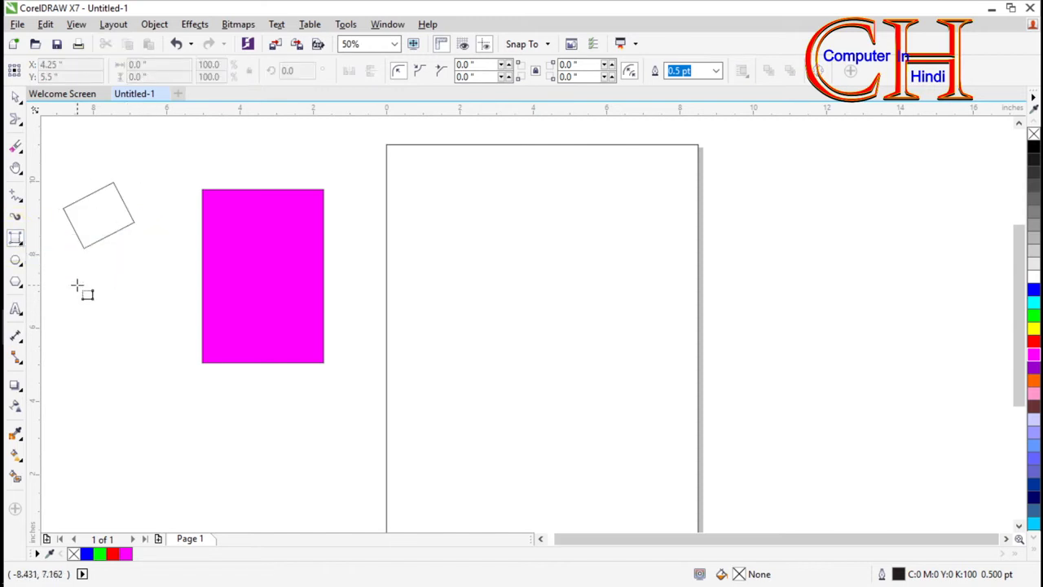
{"action": "left_click_drag", "start_coordinate": [133, 242], "coordinate": [161, 287]}
{"action": "left_click", "coordinate": [91, 352]}
Step: Draw two overlapping 3-Point Rectangles right of the page, tilted about 43.4 and 309.1 degrees and spanning about 8 by 8.2 and 9.9 by 9 inches
{"action": "scroll", "coordinate": [146, 263], "scroll_direction": "down", "scroll_amount": 2}
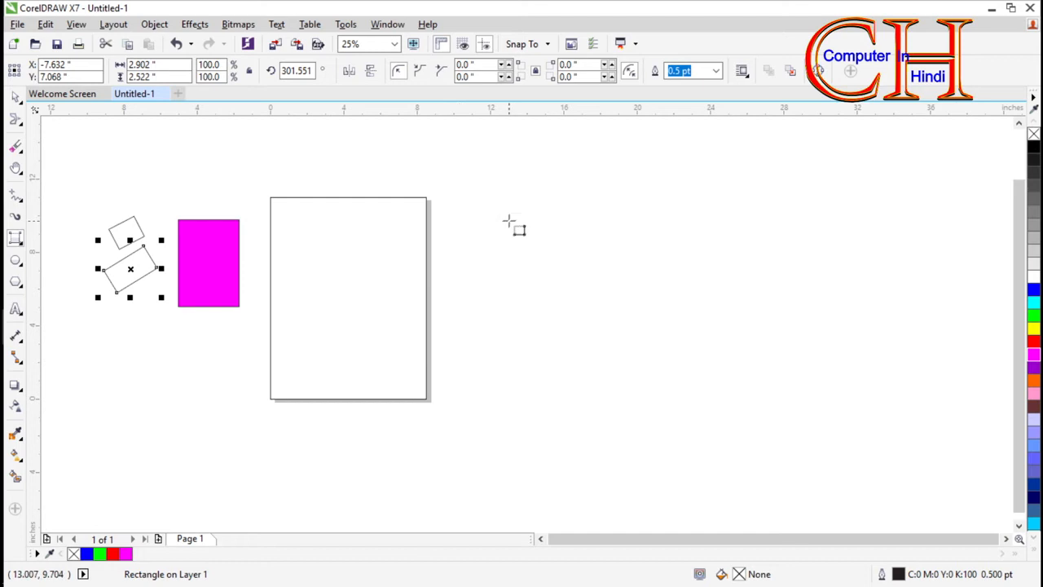
{"action": "left_click_drag", "start_coordinate": [486, 228], "coordinate": [522, 193]}
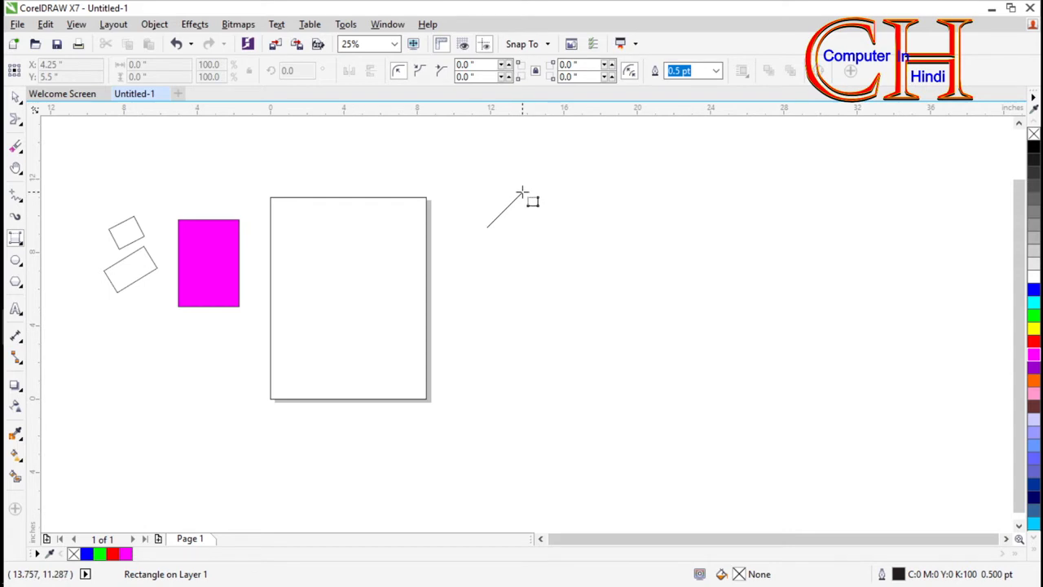
{"action": "left_click_drag", "start_coordinate": [523, 192], "coordinate": [528, 187]}
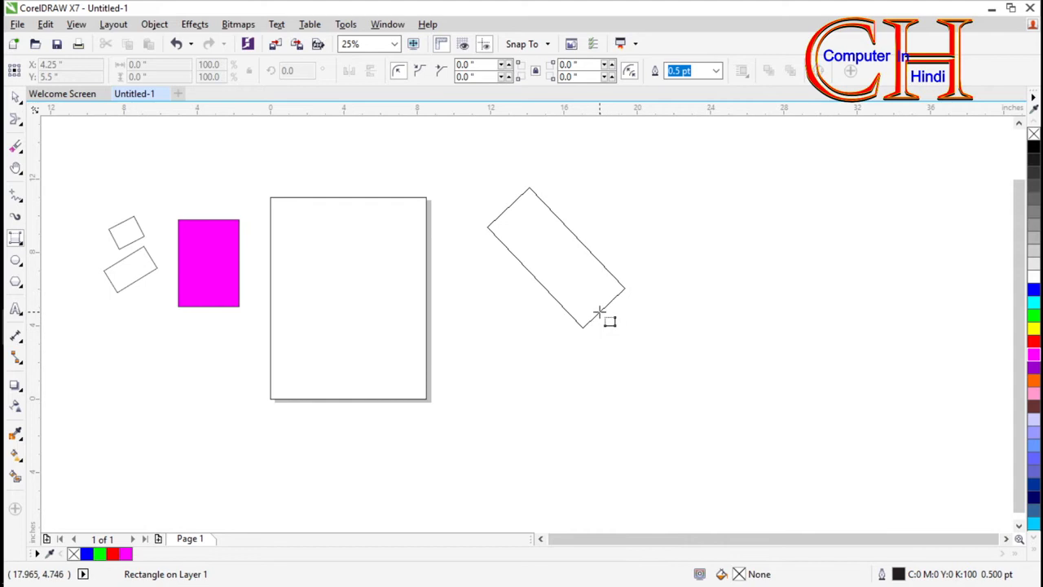
{"action": "left_click", "coordinate": [608, 318]}
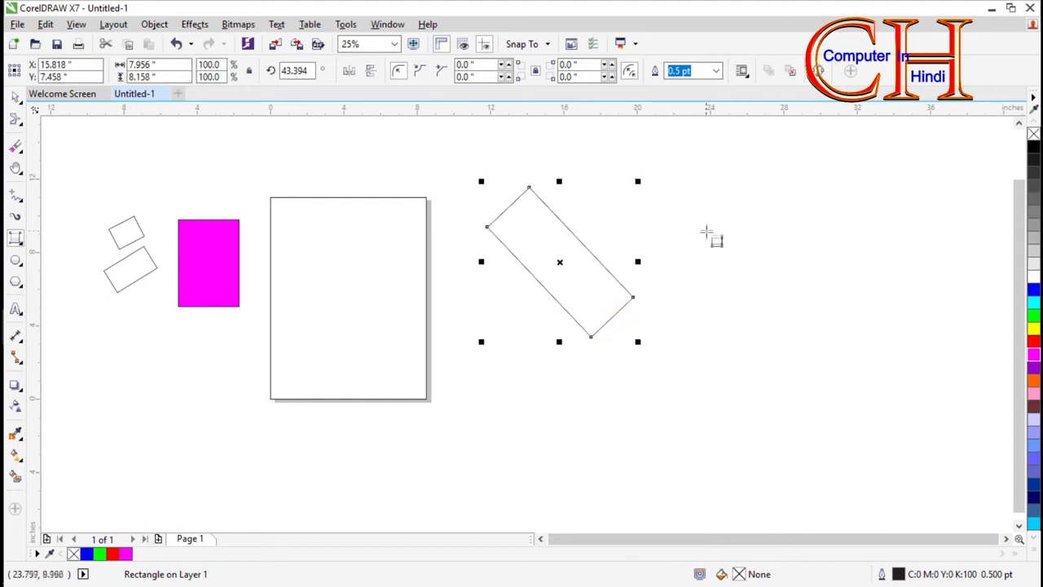
{"action": "left_click_drag", "start_coordinate": [711, 202], "coordinate": [754, 254]}
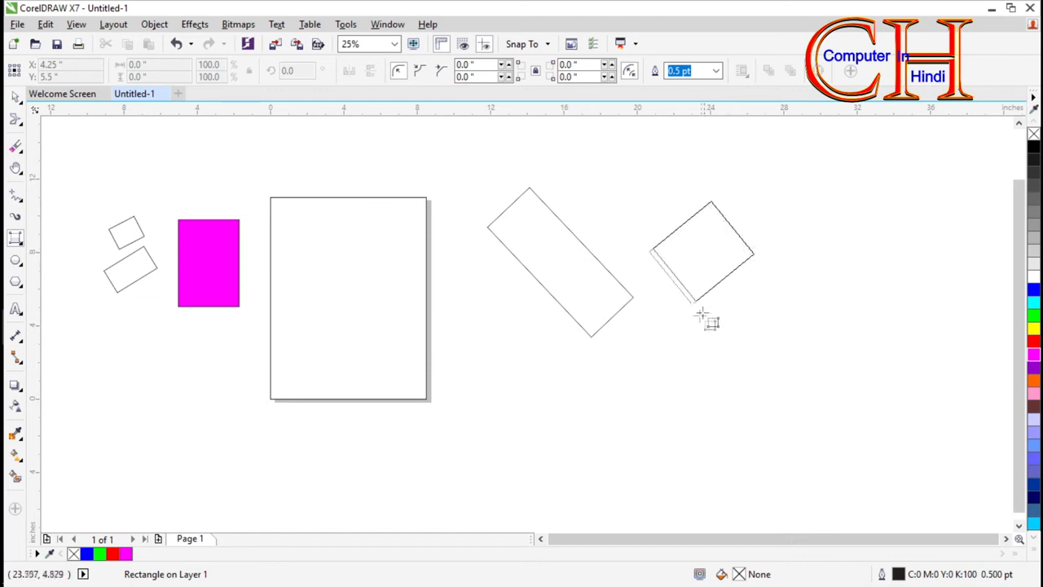
{"action": "left_click", "coordinate": [621, 370]}
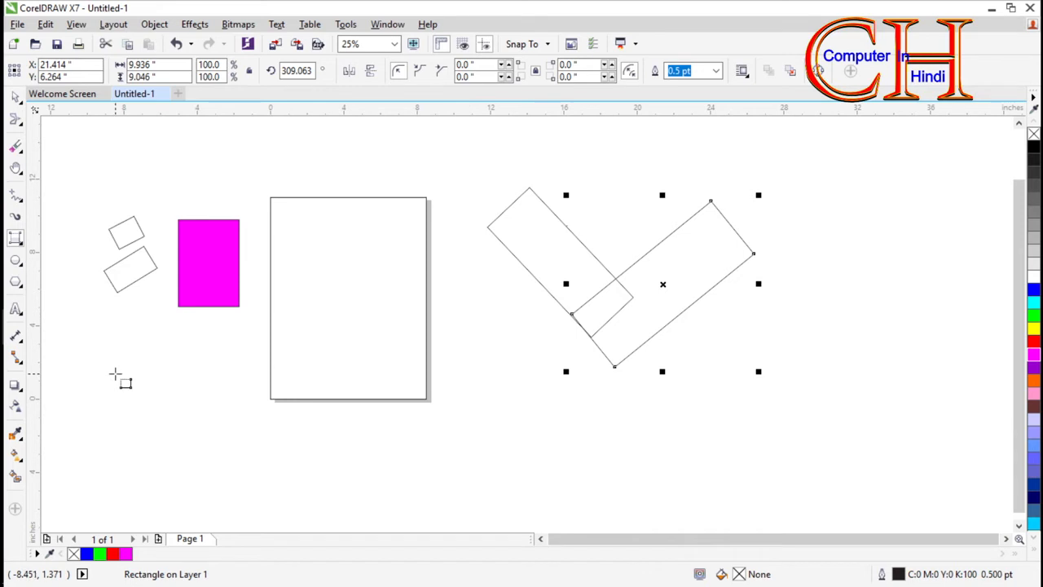
Step: Draw a 3-Point Rectangle below the magenta rectangle, tilted about 40 degrees and spanning about 8.5 by 9.1 inches
{"action": "left_click_drag", "start_coordinate": [115, 373], "coordinate": [168, 329]}
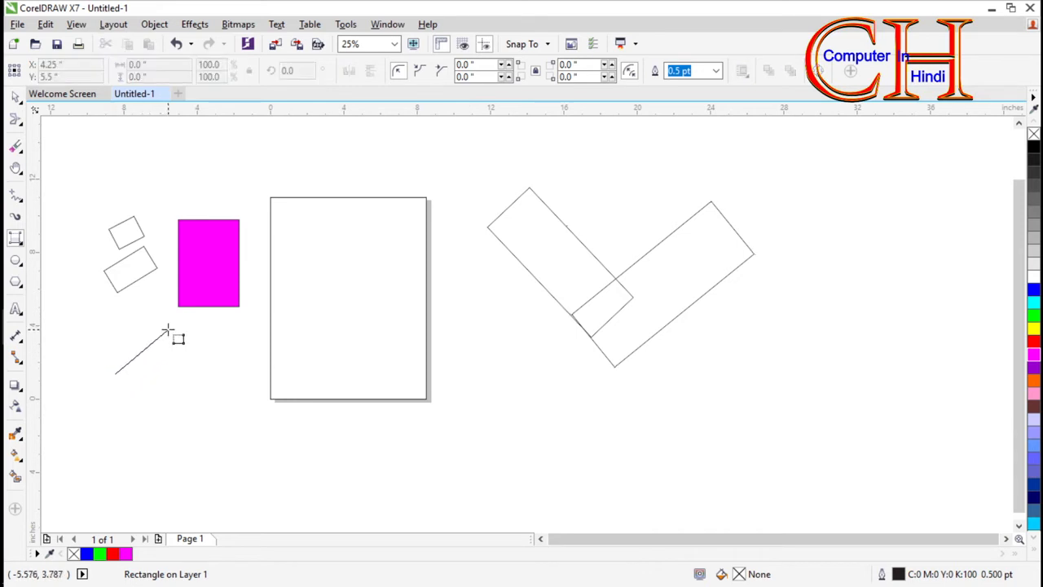
{"action": "left_click_drag", "start_coordinate": [167, 329], "coordinate": [167, 329]}
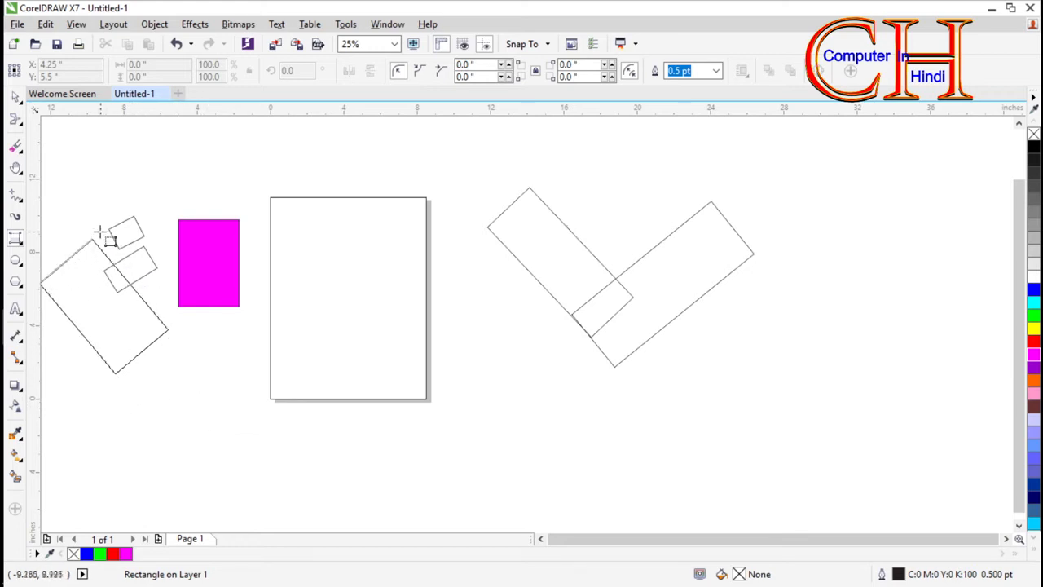
{"action": "left_click", "coordinate": [265, 456]}
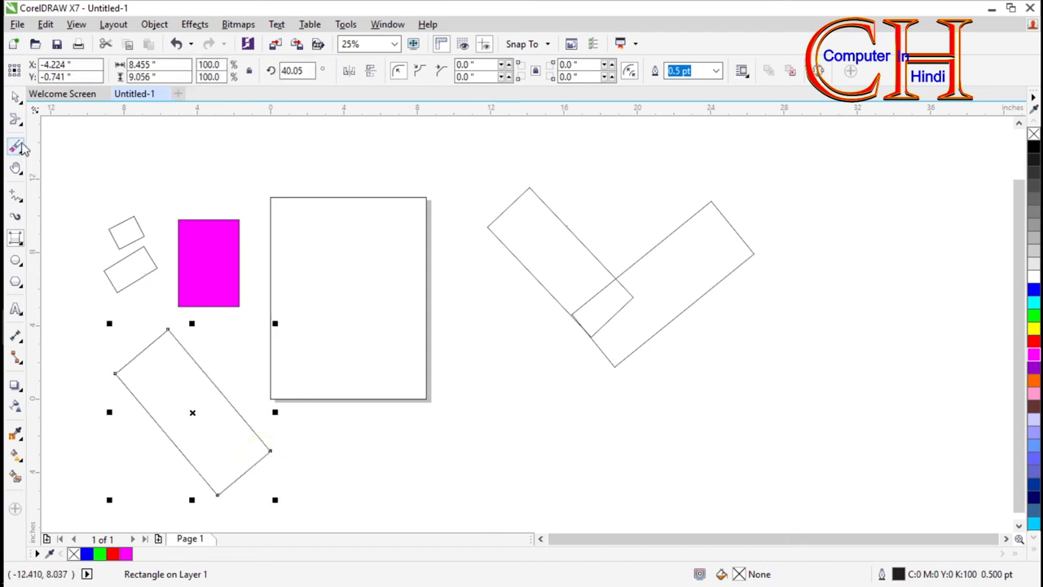
Step: Select all the rectangles in the drawing and delete them
{"action": "double_click", "coordinate": [15, 97]}
{"action": "key", "text": "Delete"}
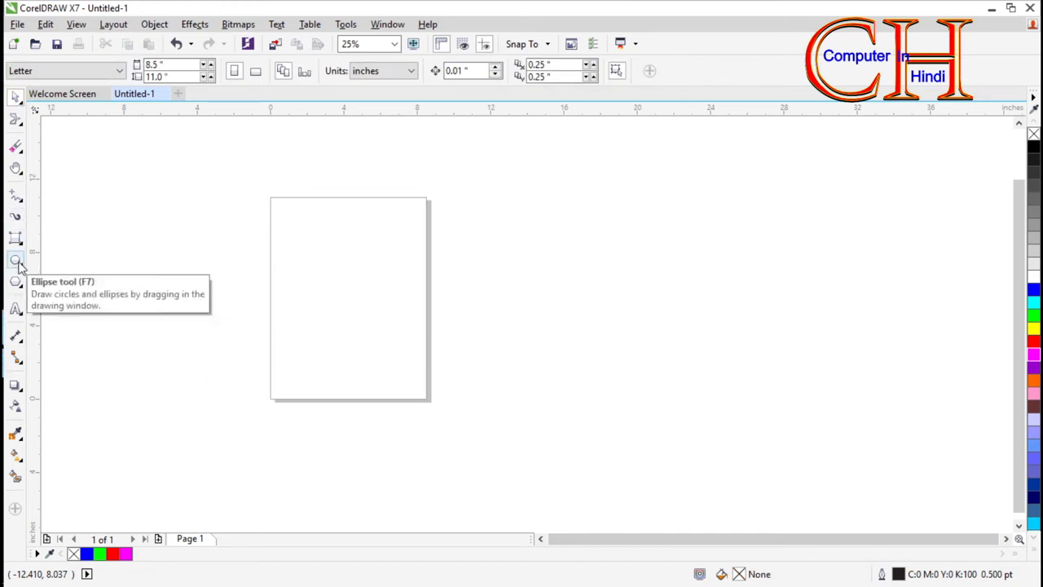
Step: Draw an ellipse left of the page and rotate it to about 36.9 degrees, spanning about 4.3 by 5.7 inches
{"action": "left_click", "coordinate": [18, 265]}
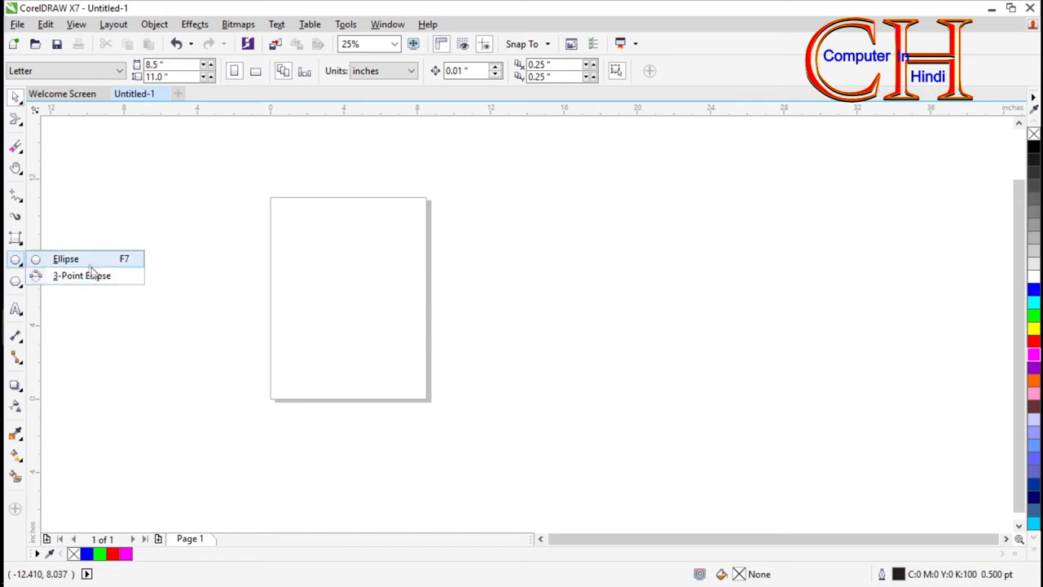
{"action": "left_click", "coordinate": [65, 259]}
{"action": "left_click_drag", "start_coordinate": [117, 233], "coordinate": [228, 218]}
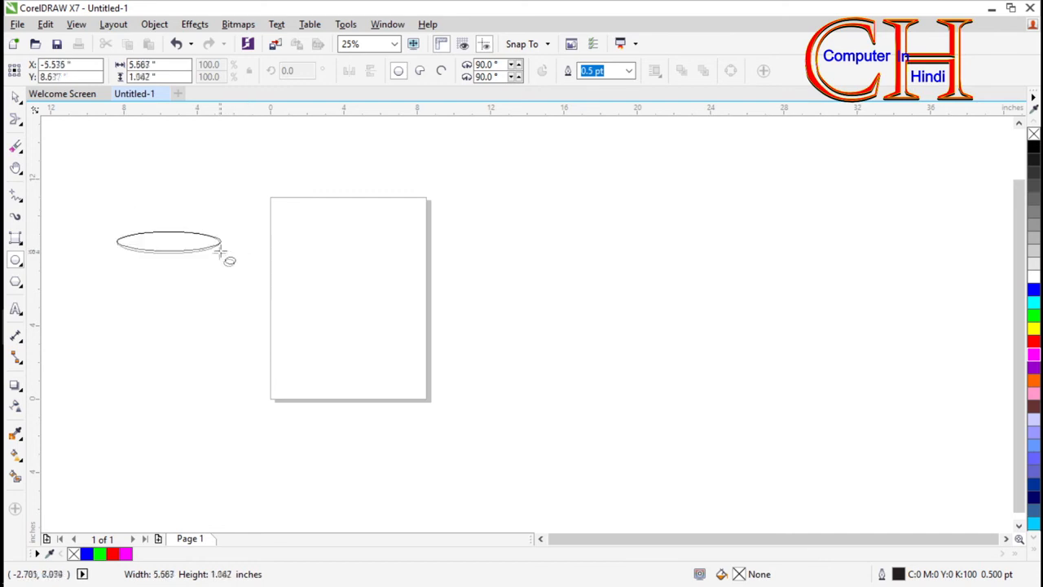
{"action": "left_click_drag", "start_coordinate": [220, 304], "coordinate": [483, 330]}
{"action": "left_click_drag", "start_coordinate": [256, 379], "coordinate": [184, 348]}
{"action": "left_click", "coordinate": [124, 297]}
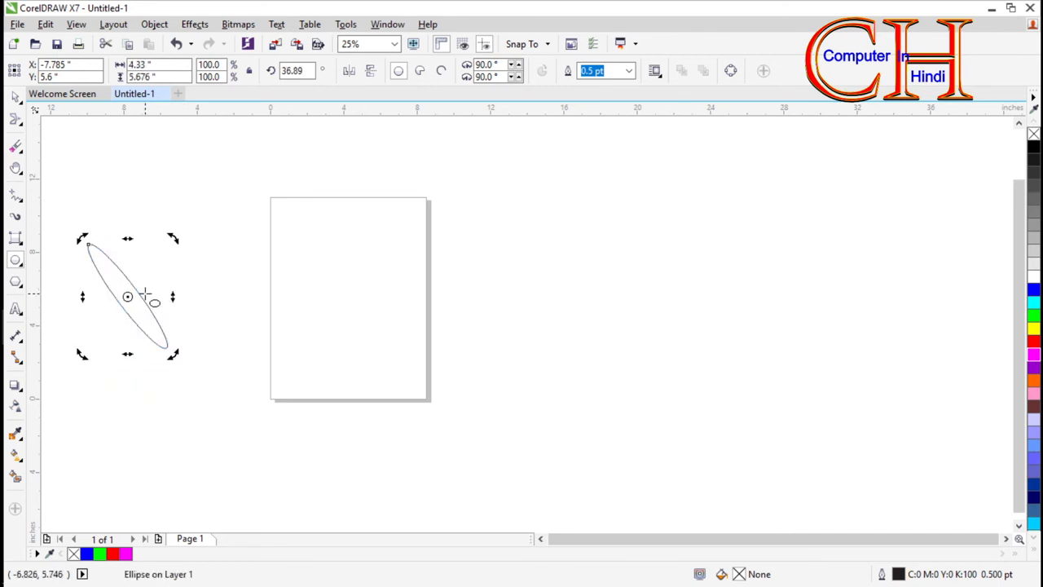
Step: Draw a 3-Point Ellipse crossing the page's left edge, tilted about 42.9 degrees and spanning about 6.9 by 7.4 inches
{"action": "left_click", "coordinate": [22, 269]}
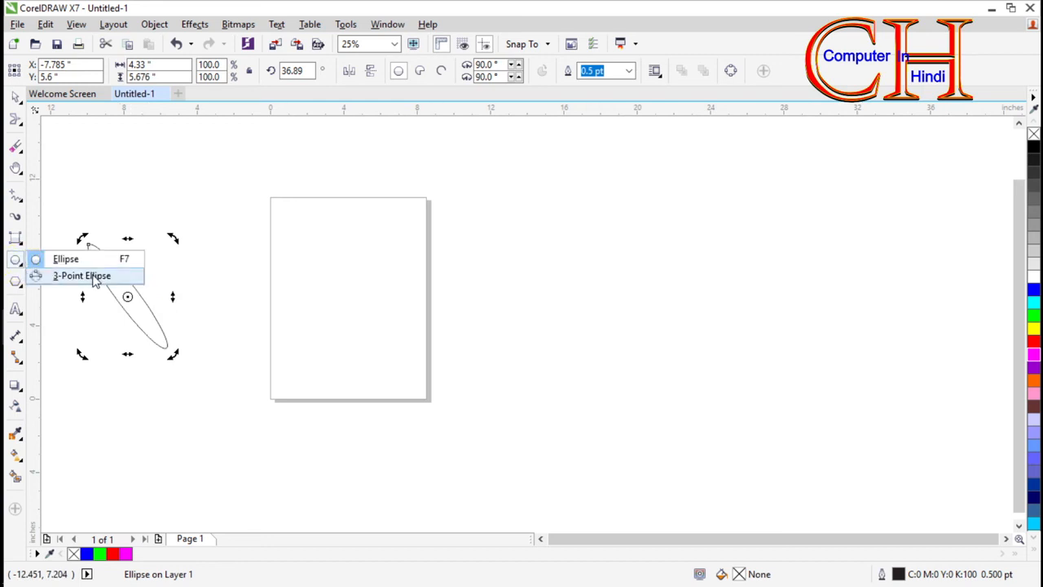
{"action": "left_click", "coordinate": [81, 276]}
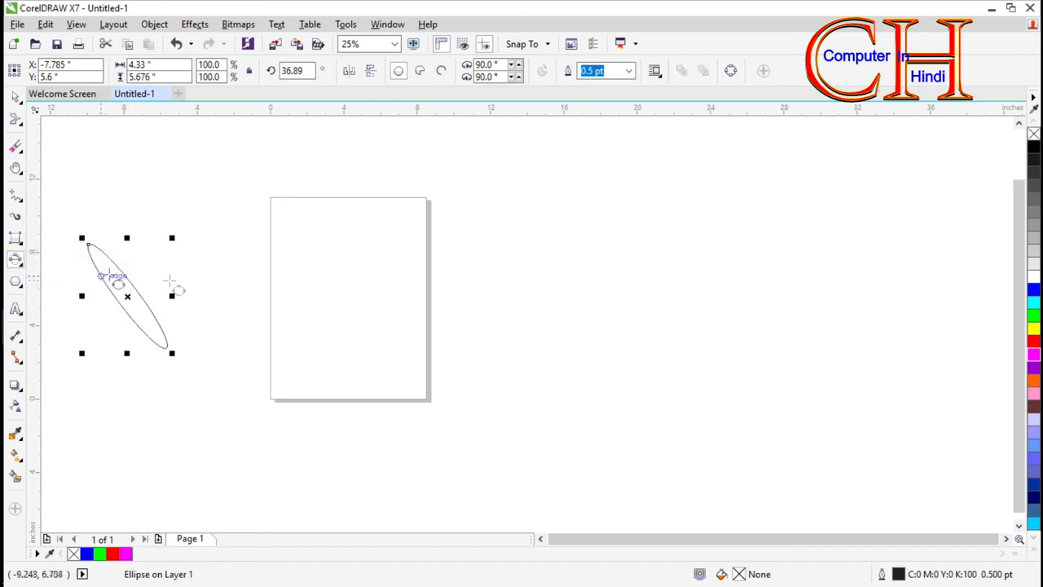
{"action": "left_click", "coordinate": [211, 235]}
{"action": "left_click_drag", "start_coordinate": [211, 235], "coordinate": [233, 217]}
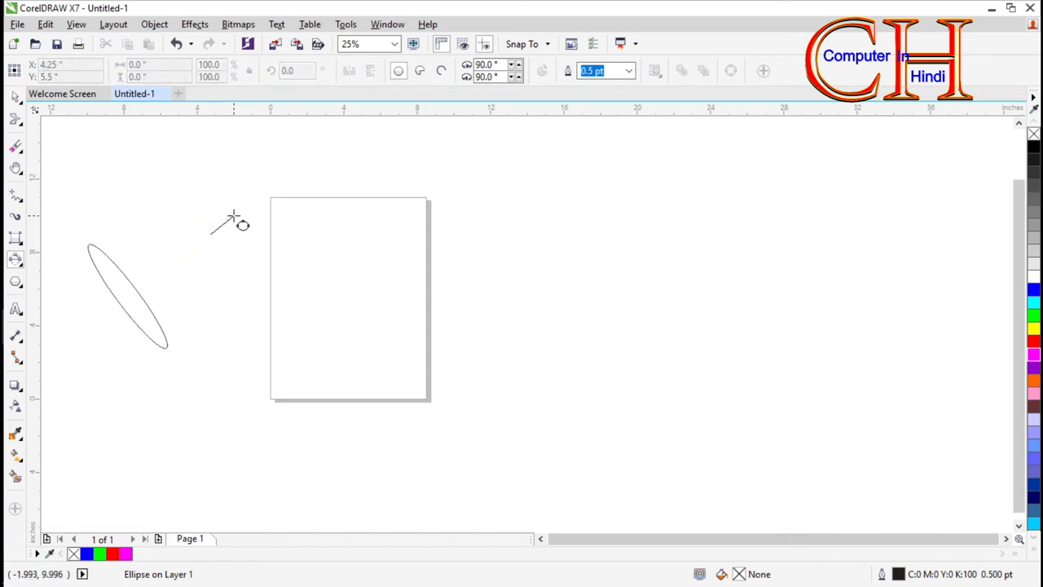
{"action": "mouse_move", "coordinate": [233, 216]}
{"action": "left_mouse_down"}
{"action": "mouse_move", "coordinate": [224, 220]}
{"action": "mouse_move", "coordinate": [232, 214]}
{"action": "left_mouse_up"}
{"action": "left_click_drag", "start_coordinate": [232, 215], "coordinate": [232, 214]}
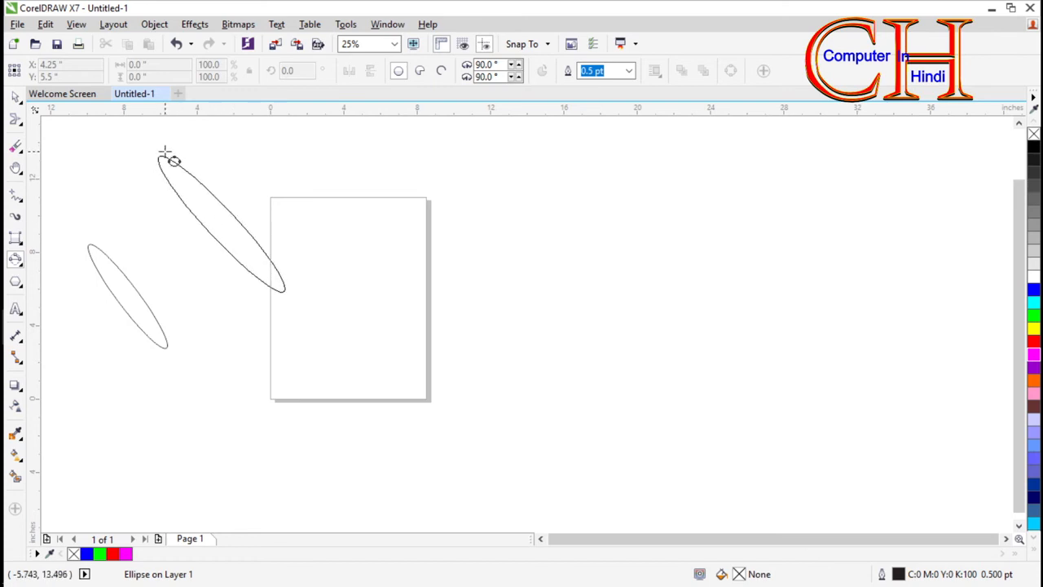
{"action": "left_click", "coordinate": [165, 153]}
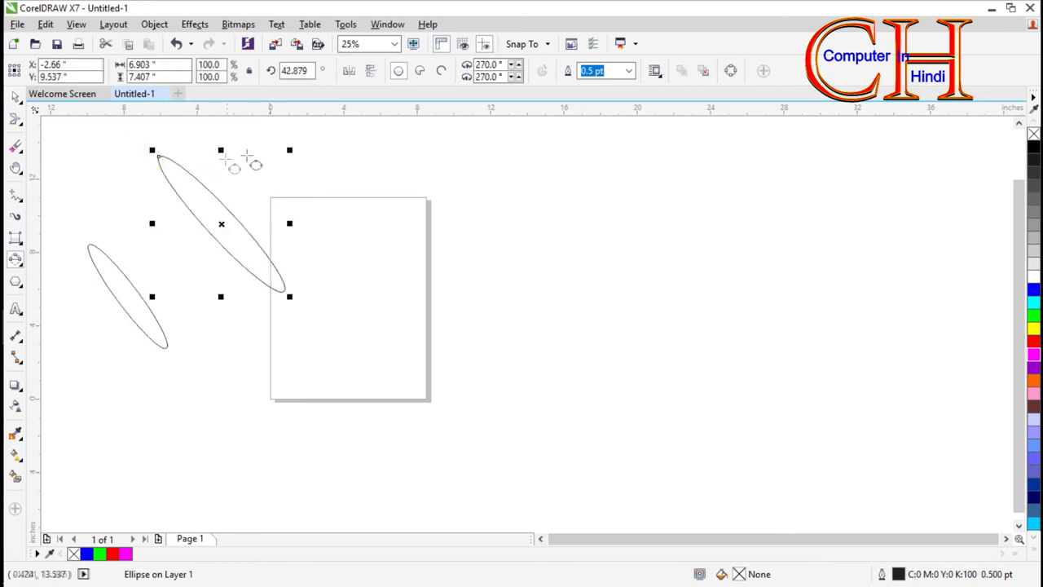
Step: Draw two more 3-Point Ellipses, one across the page's top edge and one beyond its right edge tilted about 30.5 degrees, spanning about 9 by 14.5 inches
{"action": "left_click_drag", "start_coordinate": [339, 147], "coordinate": [361, 173]}
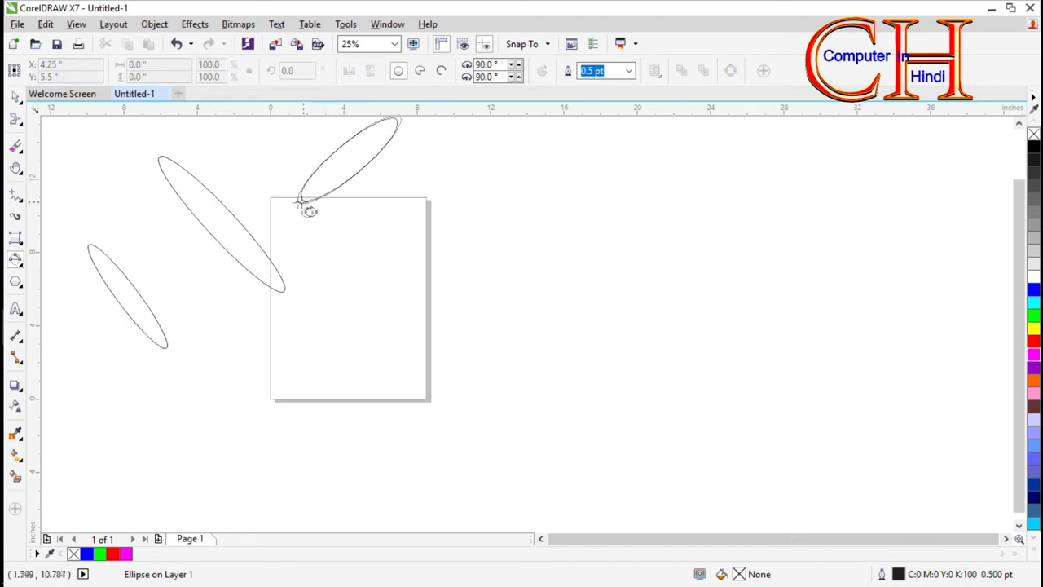
{"action": "left_click", "coordinate": [277, 218]}
{"action": "left_click_drag", "start_coordinate": [460, 198], "coordinate": [517, 168]}
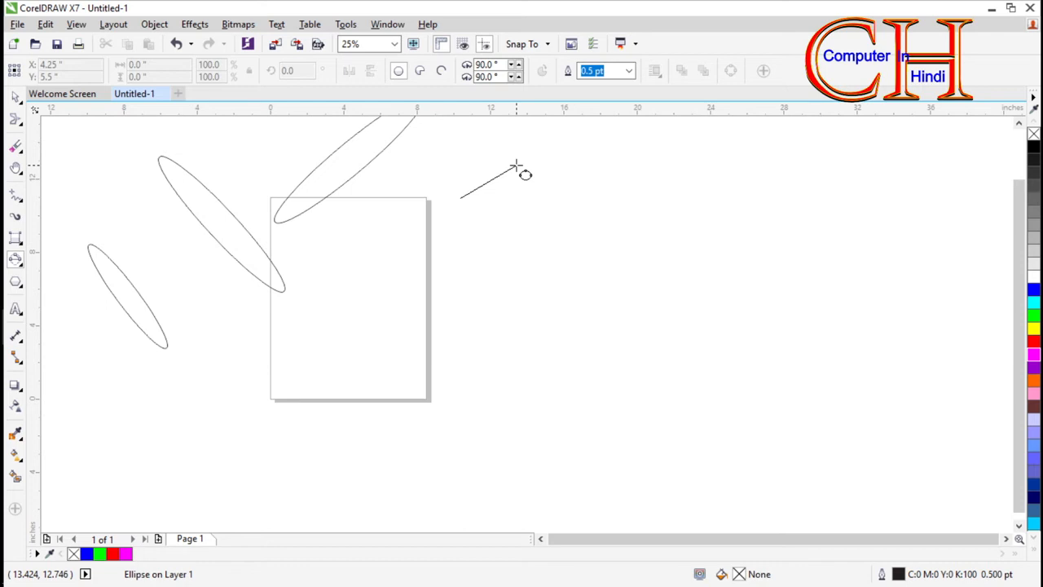
{"action": "left_click_drag", "start_coordinate": [517, 167], "coordinate": [518, 170]}
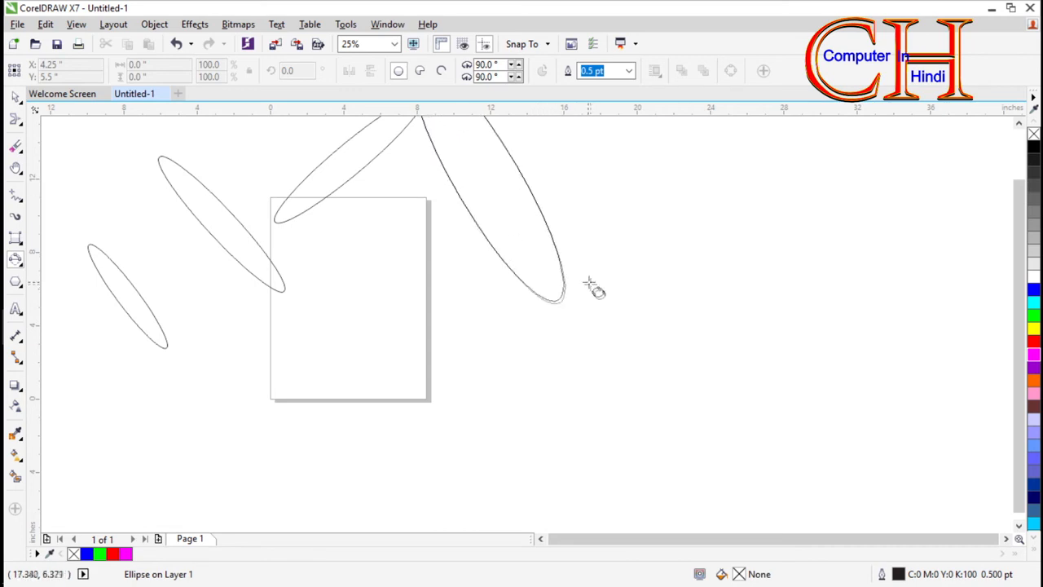
{"action": "left_click", "coordinate": [598, 300]}
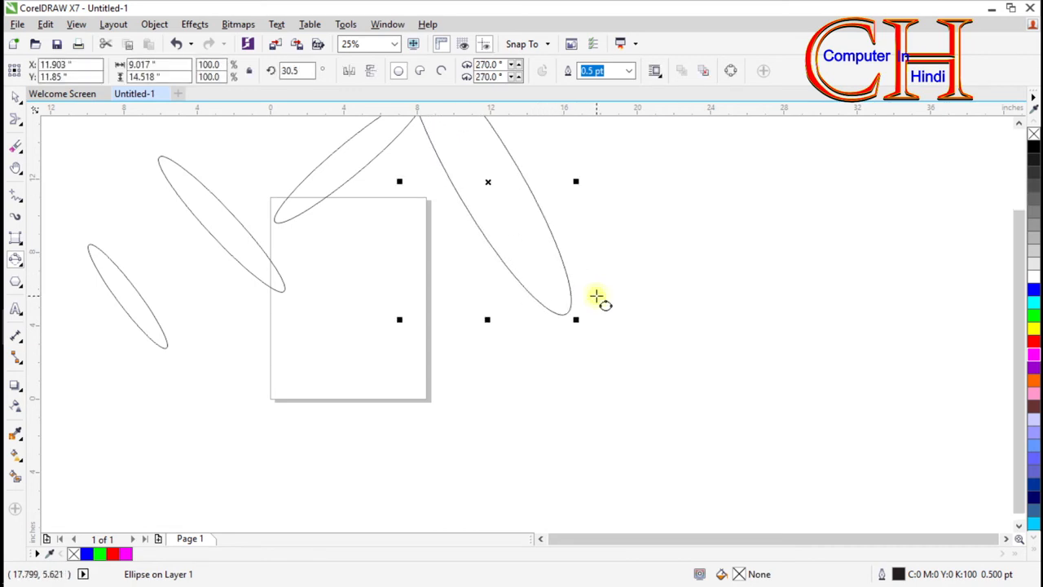
Step: Zoom in and out to examine the four ellipses around the page
{"action": "scroll", "coordinate": [570, 285], "scroll_direction": "down", "scroll_amount": 1}
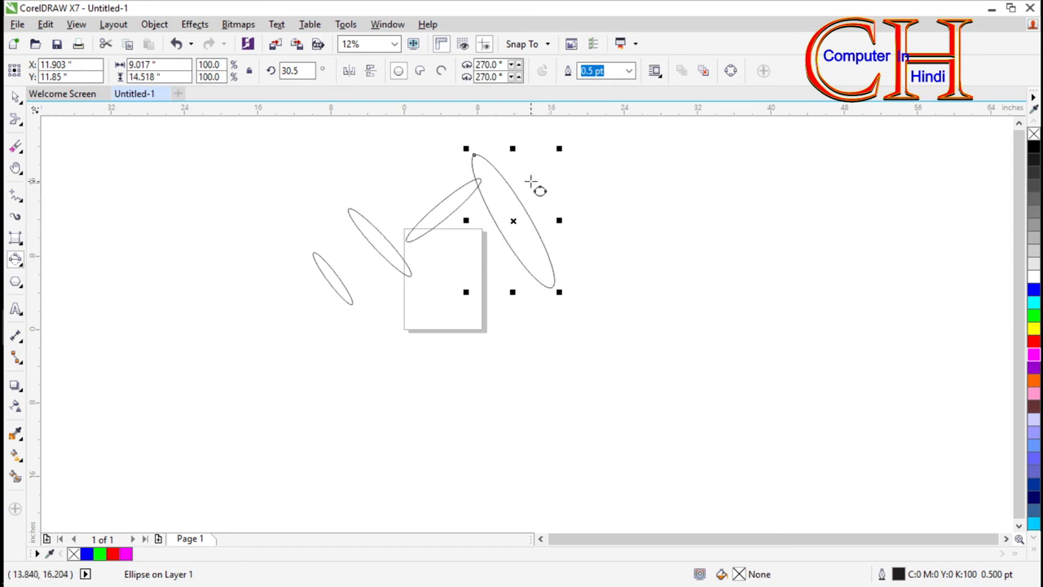
{"action": "scroll", "coordinate": [529, 179], "scroll_direction": "up", "scroll_amount": 1}
{"action": "scroll", "coordinate": [494, 219], "scroll_direction": "down", "scroll_amount": 1}
{"action": "left_click", "coordinate": [15, 167]}
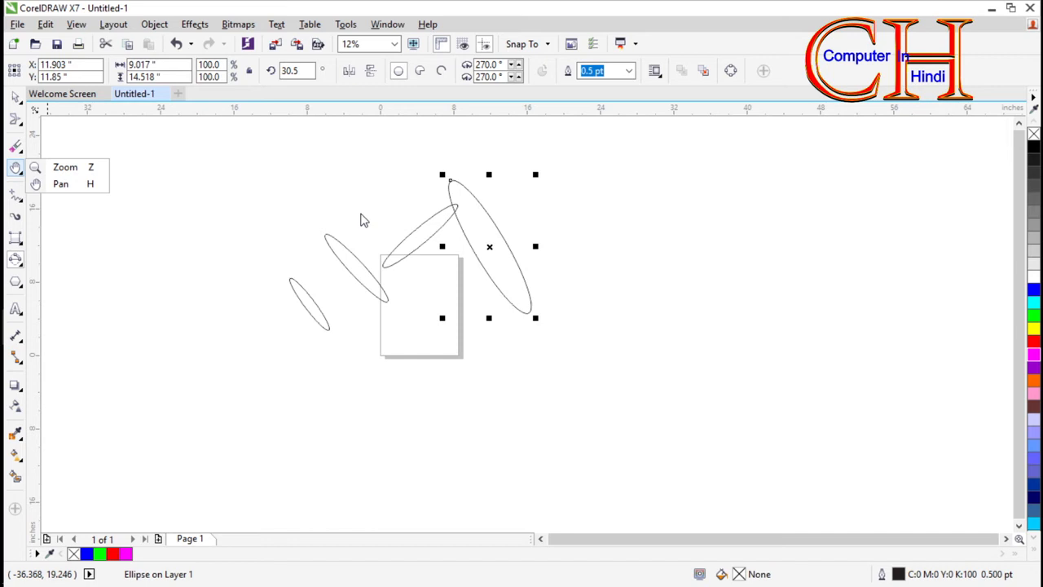
{"action": "scroll", "coordinate": [363, 220], "scroll_direction": "down", "scroll_amount": 1}
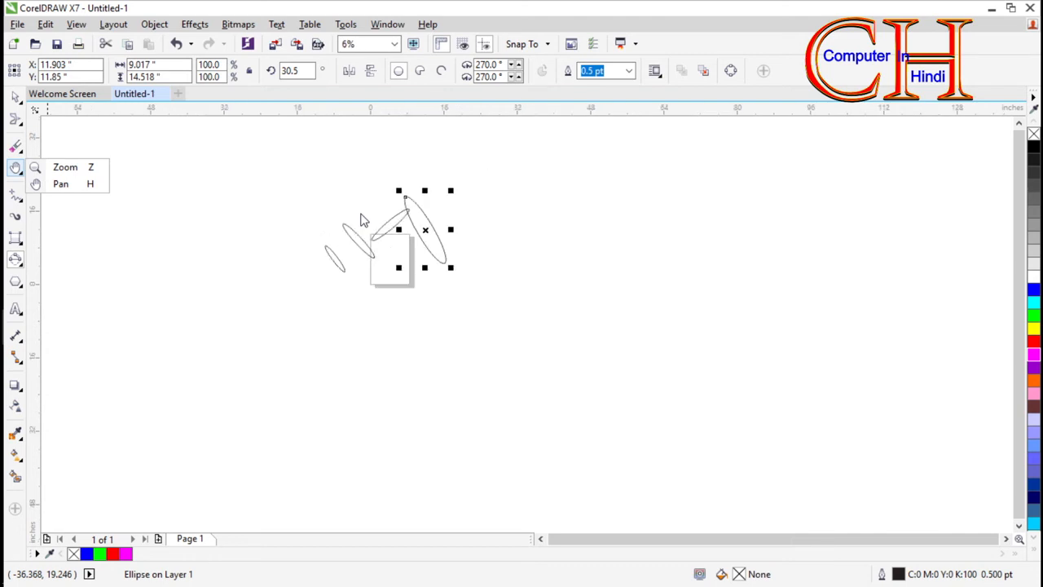
{"action": "scroll", "coordinate": [363, 220], "scroll_direction": "up", "scroll_amount": 3}
{"action": "scroll", "coordinate": [363, 220], "scroll_direction": "down", "scroll_amount": 3}
{"action": "scroll", "coordinate": [363, 220], "scroll_direction": "up", "scroll_amount": 2}
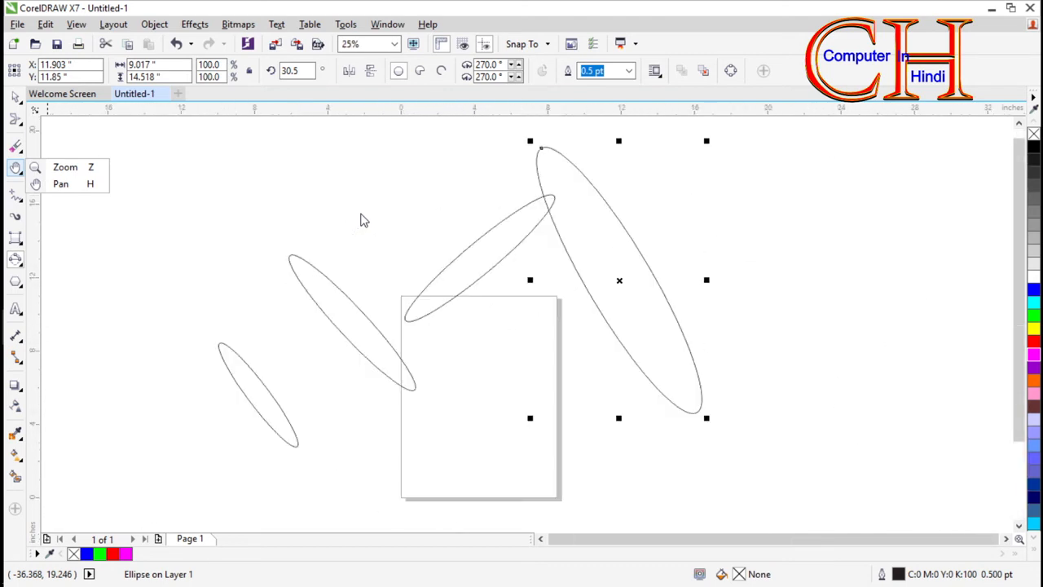
{"action": "scroll", "coordinate": [363, 220], "scroll_direction": "down", "scroll_amount": 1}
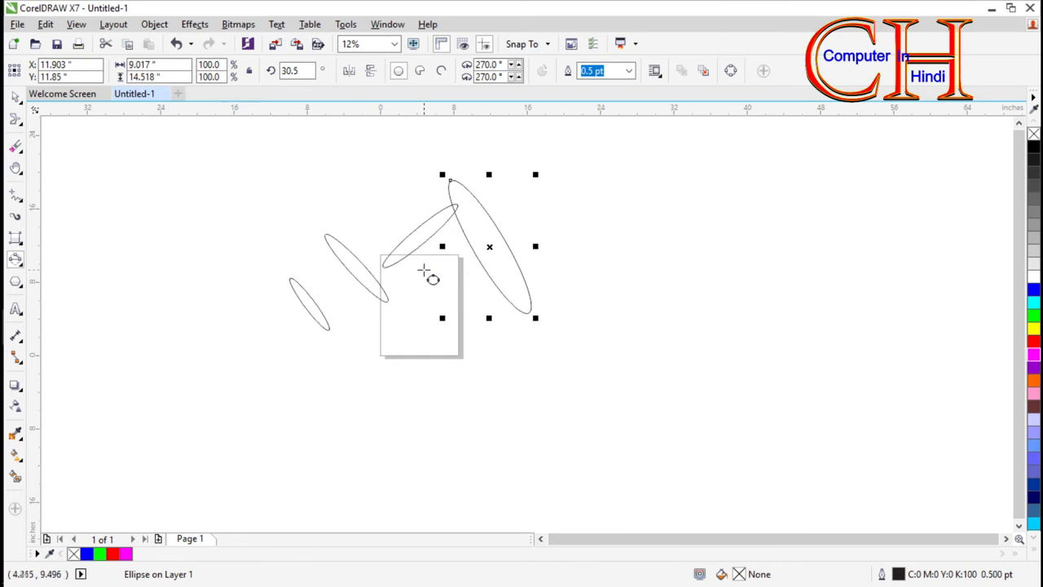
{"action": "left_click", "coordinate": [417, 242]}
{"action": "scroll", "coordinate": [421, 244], "scroll_direction": "down", "scroll_amount": 1}
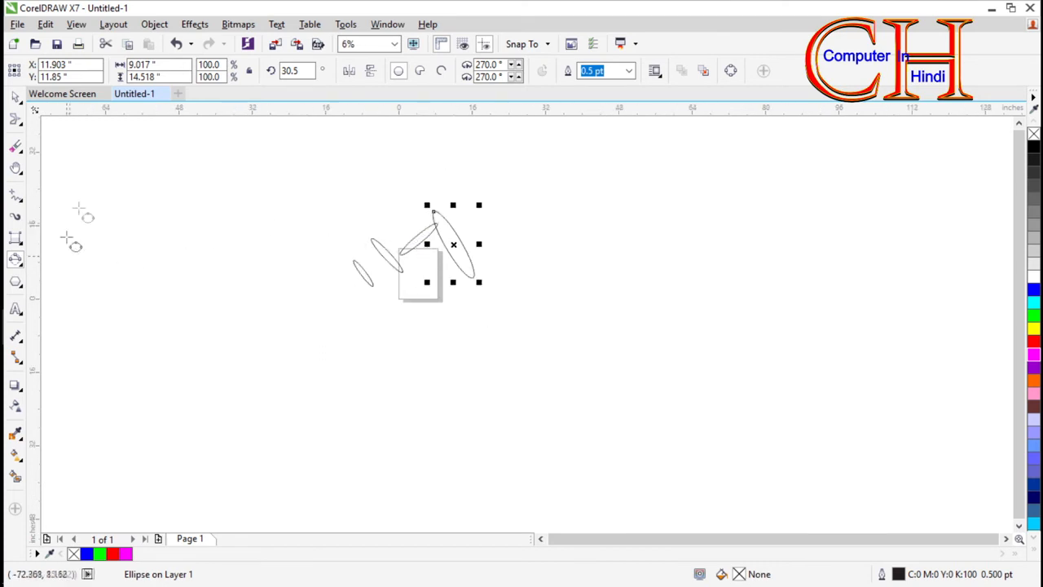
Step: Select all four ellipses in the drawing and delete them
{"action": "left_click", "coordinate": [20, 285]}
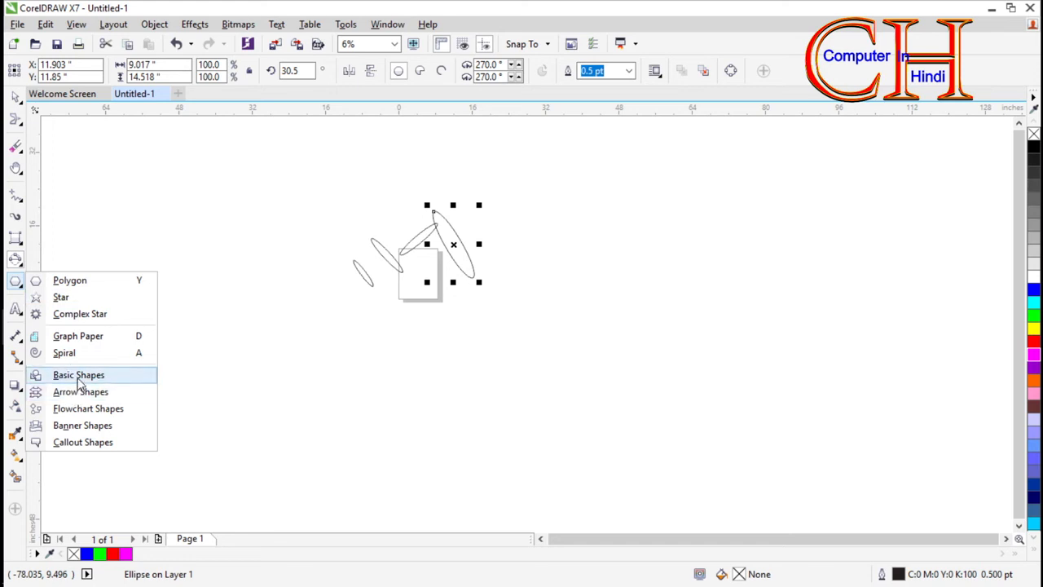
{"action": "left_click", "coordinate": [204, 247]}
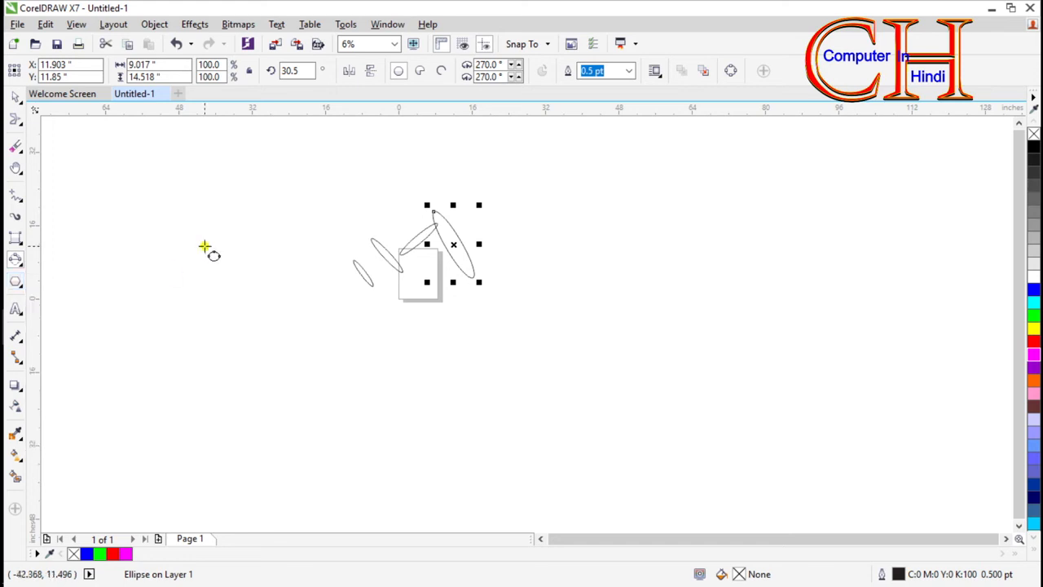
{"action": "left_click", "coordinate": [295, 176]}
{"action": "left_click", "coordinate": [14, 97]}
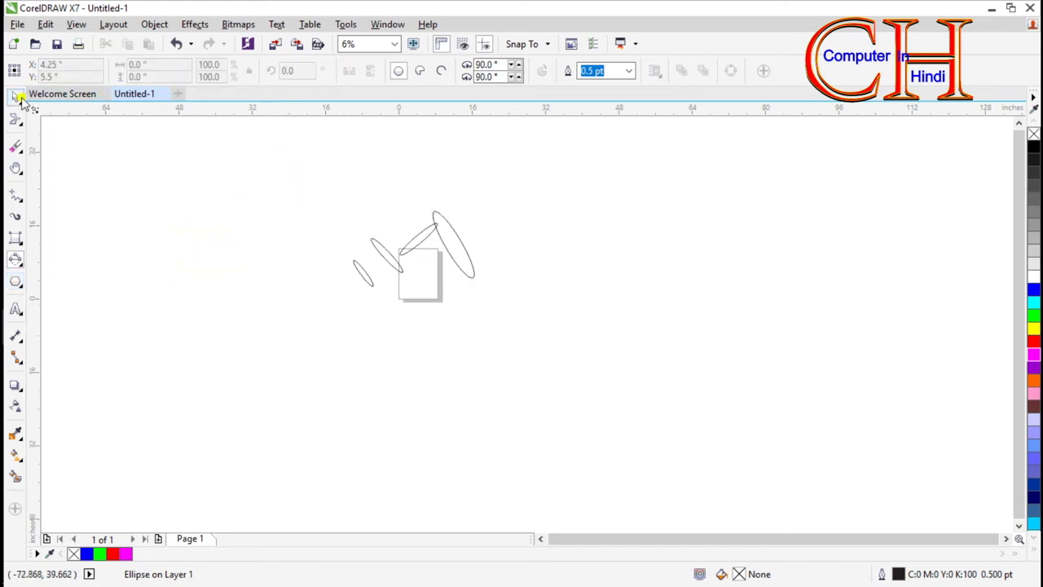
{"action": "left_click_drag", "start_coordinate": [334, 194], "coordinate": [498, 339]}
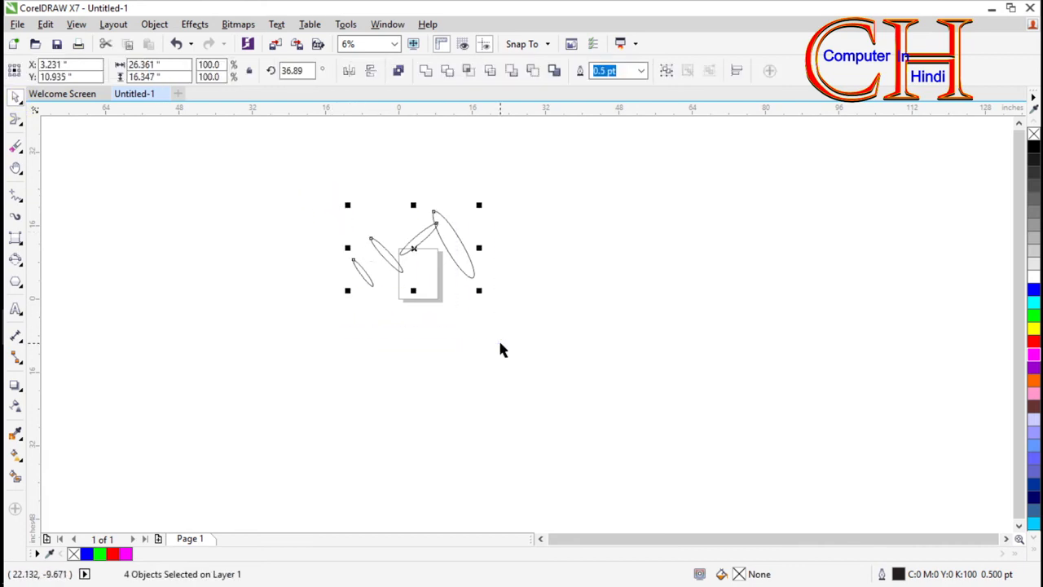
{"action": "key", "text": "Delete"}
{"action": "scroll", "coordinate": [427, 269], "scroll_direction": "up", "scroll_amount": 4}
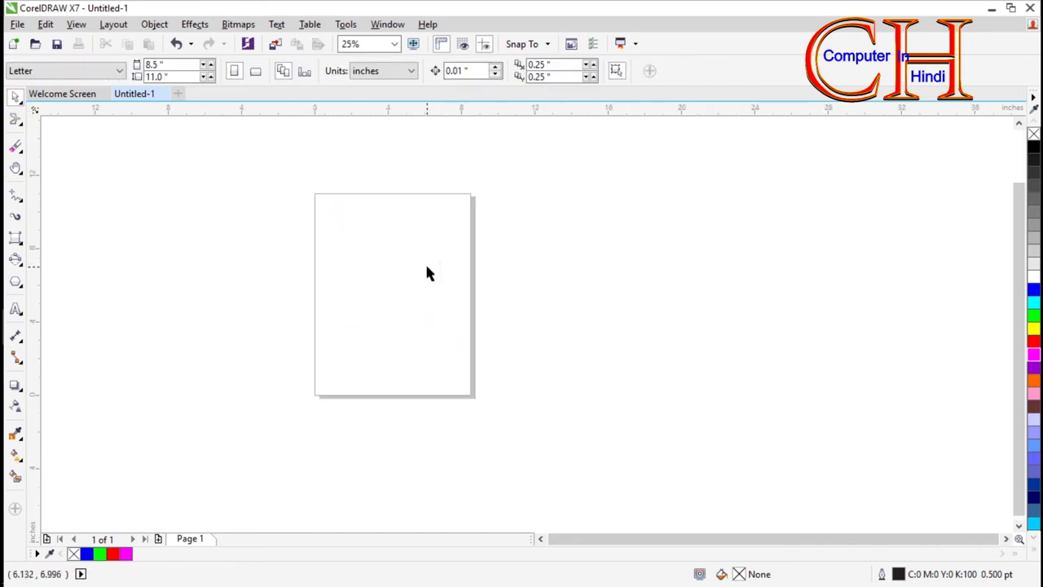
{"action": "scroll", "coordinate": [427, 272], "scroll_direction": "down", "scroll_amount": 1}
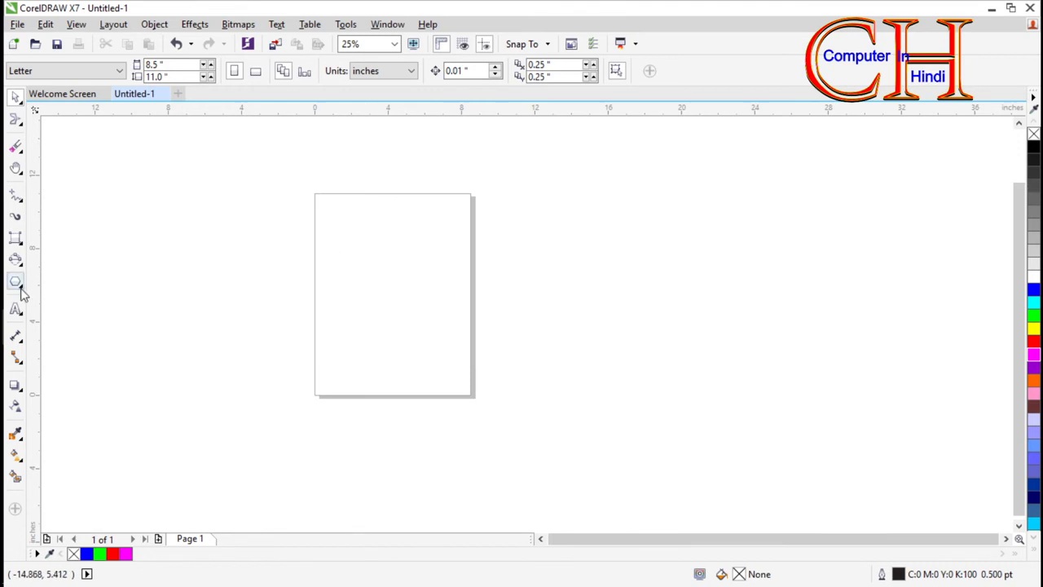
Step: Draw a five-sided polygon left of the page, about 7.2 by 6.6 inches
{"action": "key", "text": "y"}
{"action": "left_click", "coordinate": [21, 287]}
{"action": "mouse_move", "coordinate": [21, 280]}
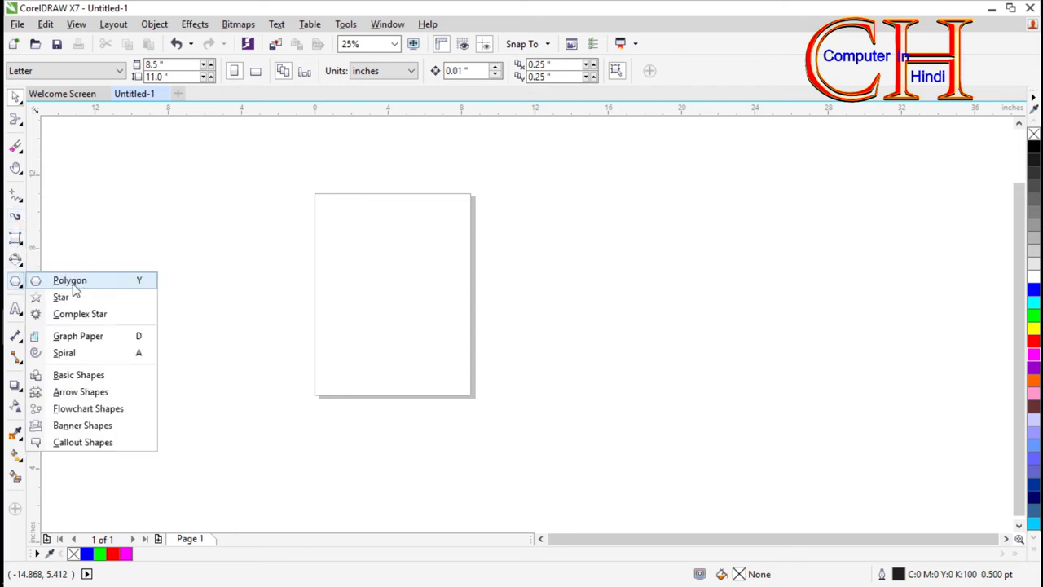
{"action": "left_click", "coordinate": [135, 281]}
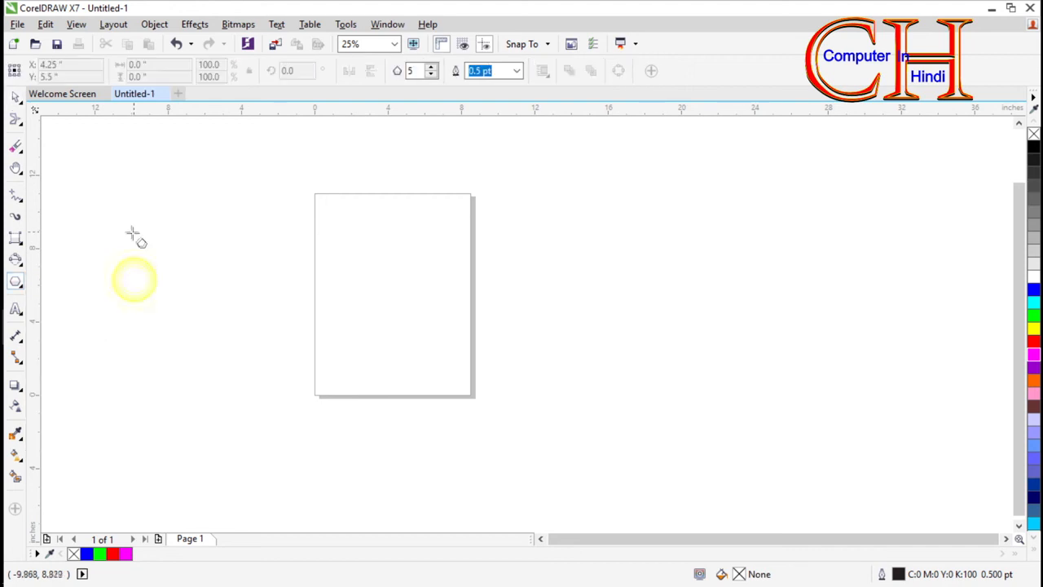
{"action": "left_click_drag", "start_coordinate": [119, 228], "coordinate": [257, 361]}
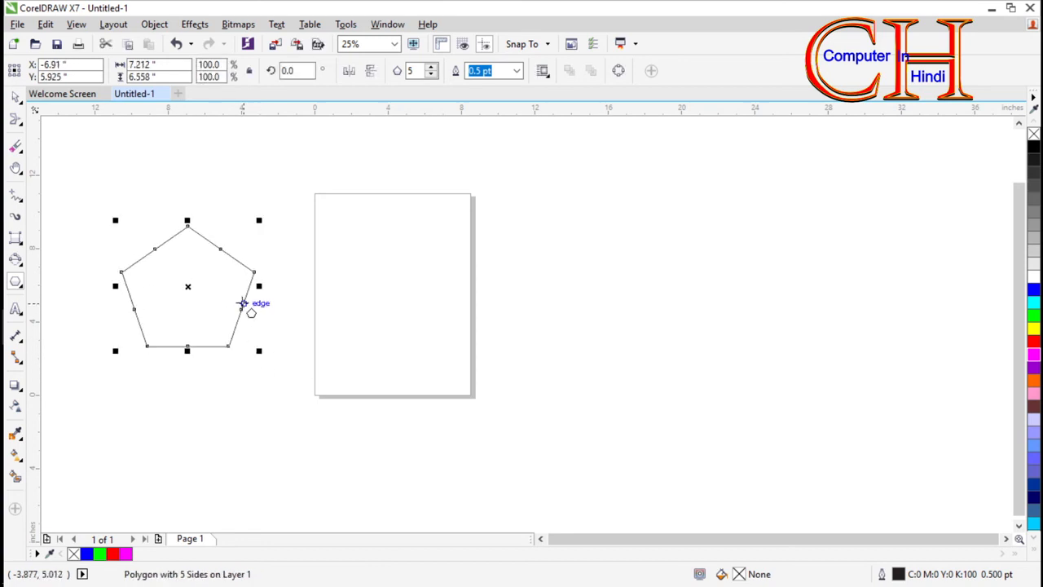
{"action": "left_click", "coordinate": [284, 309]}
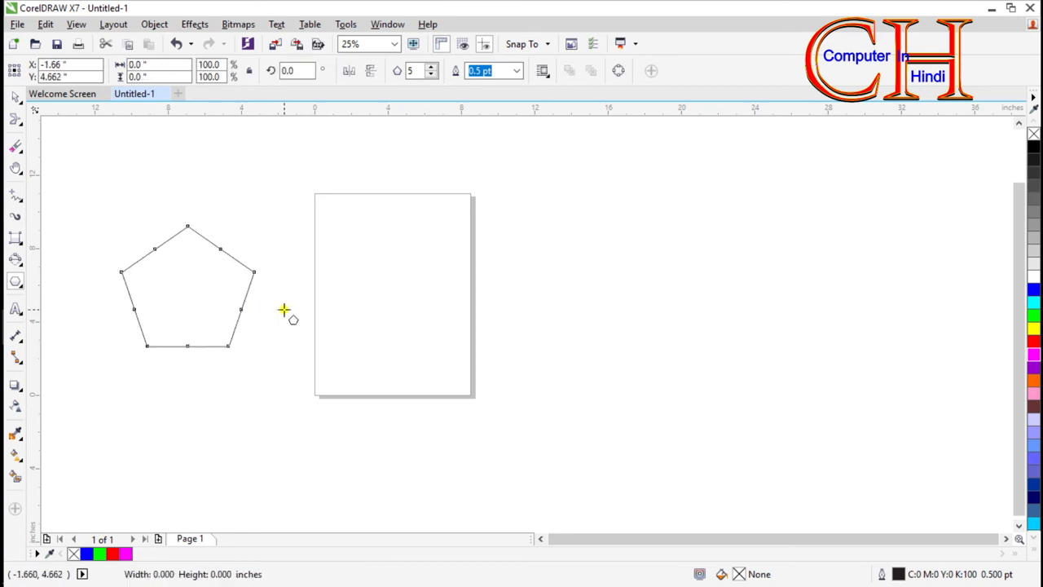
{"action": "left_click", "coordinate": [255, 272]}
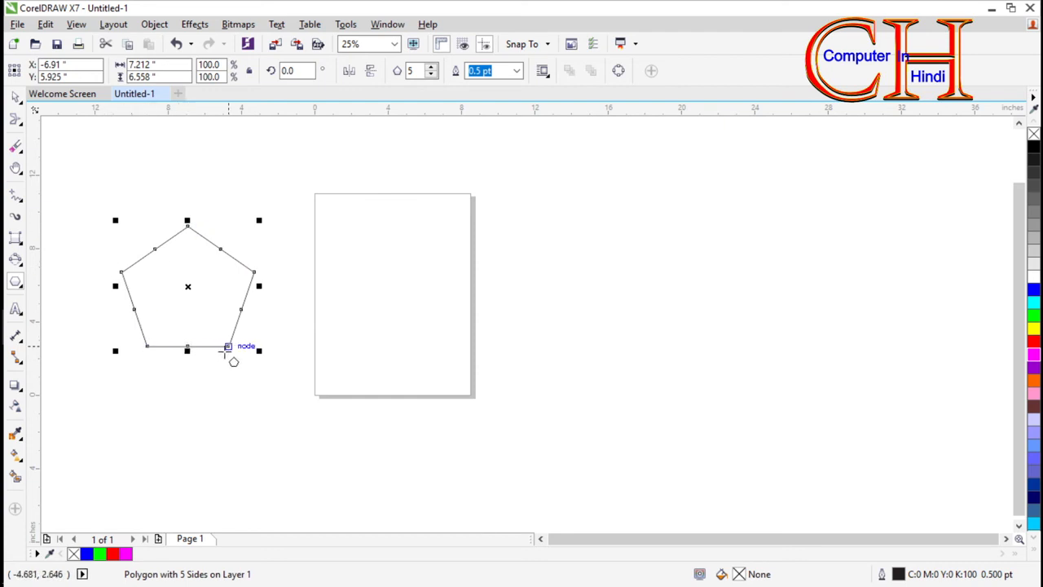
Step: Switch to the Pick tool and practise selecting and deselecting the polygon, leaving it selected
{"action": "left_click", "coordinate": [14, 96]}
{"action": "left_click", "coordinate": [273, 283]}
{"action": "left_click", "coordinate": [180, 284]}
{"action": "left_click", "coordinate": [291, 261]}
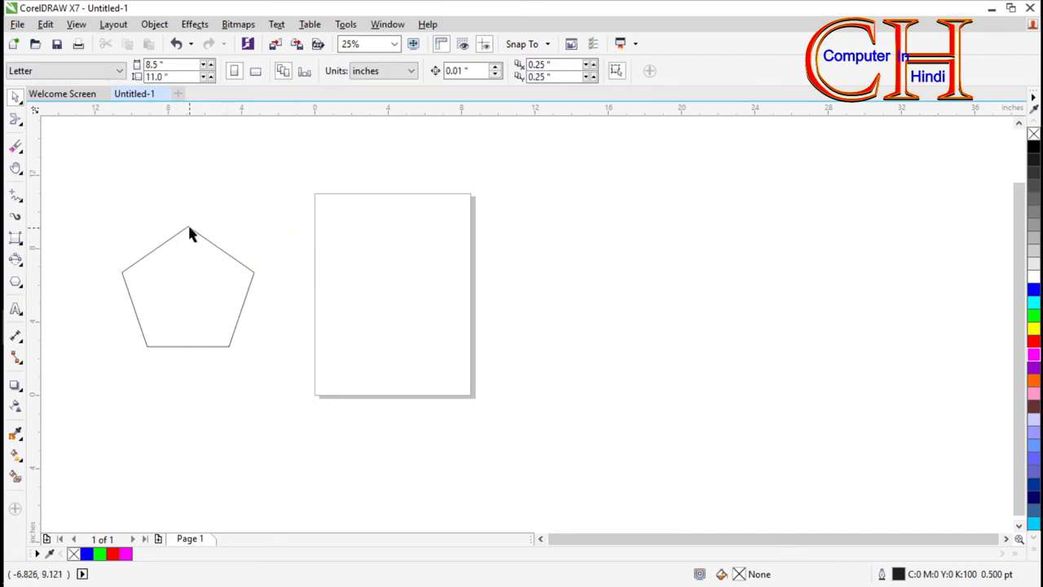
{"action": "left_click", "coordinate": [187, 227]}
{"action": "left_click", "coordinate": [311, 237]}
{"action": "left_click", "coordinate": [182, 295]}
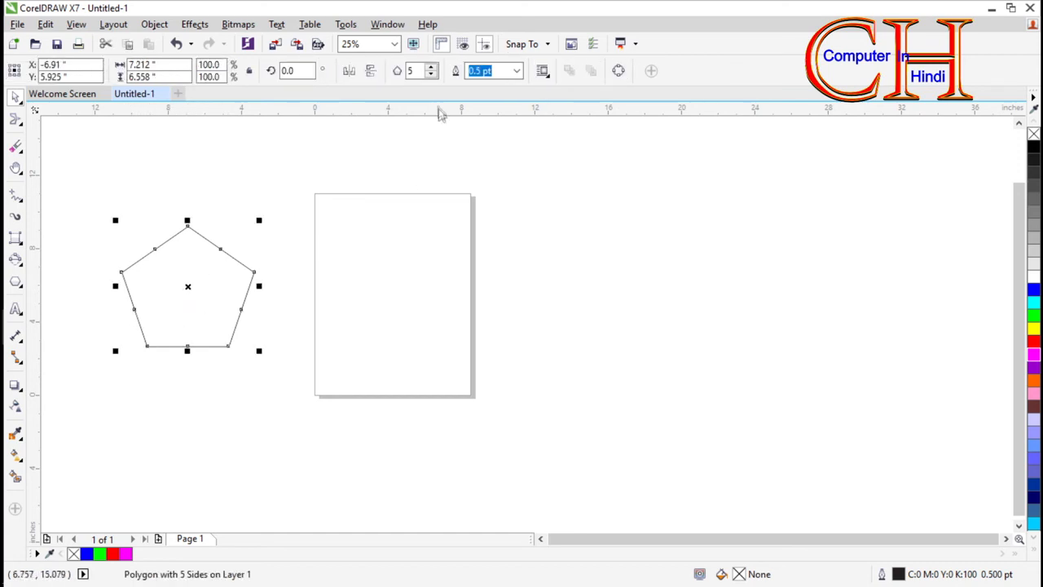
Step: Reduce the polygon's number of sides to 4 and then to 3
{"action": "left_click", "coordinate": [414, 70]}
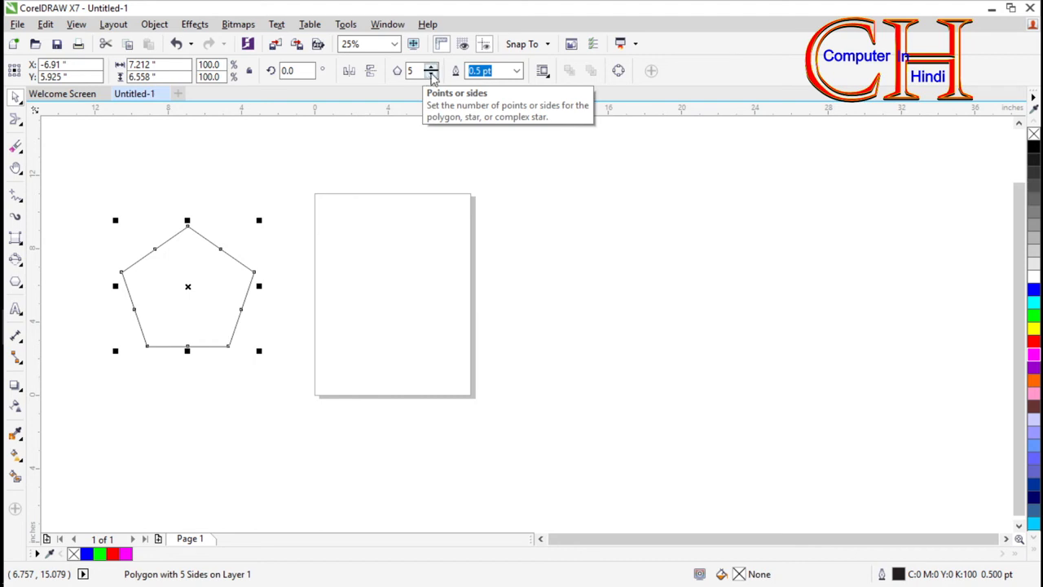
{"action": "left_click", "coordinate": [431, 74]}
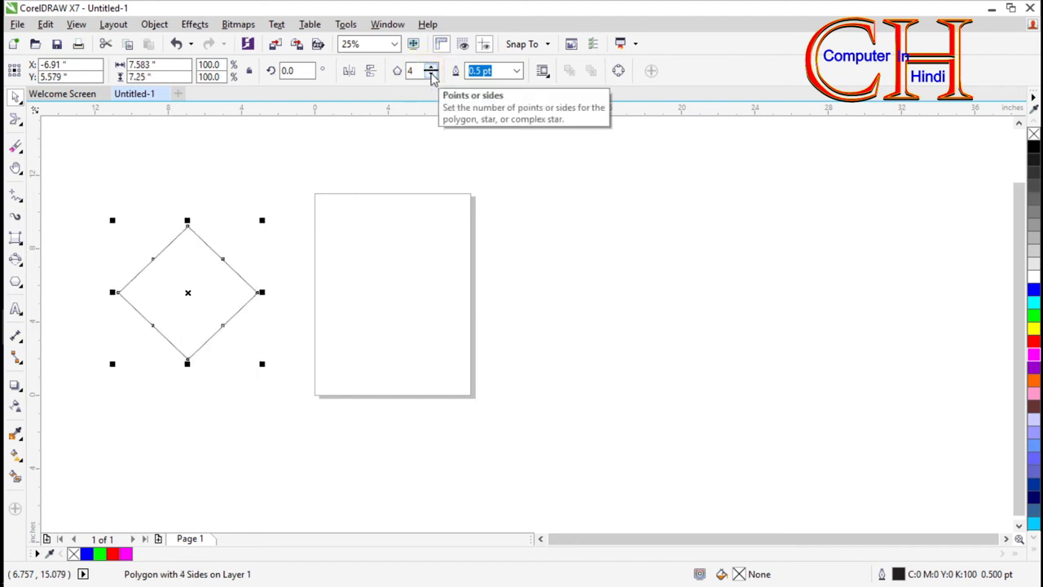
{"action": "left_click", "coordinate": [432, 74]}
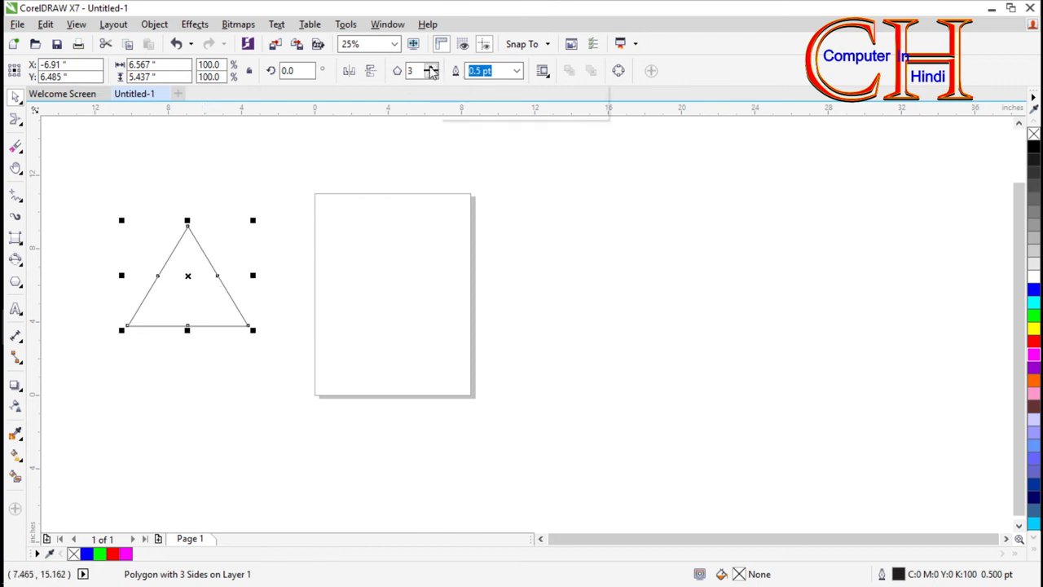
Step: Increase the selected polygon's number of sides to 9
{"action": "left_click", "coordinate": [432, 68]}
{"action": "left_click", "coordinate": [432, 68]}
{"action": "left_click", "coordinate": [432, 67]}
{"action": "left_click", "coordinate": [432, 67]}
{"action": "left_click", "coordinate": [432, 68]}
{"action": "left_click", "coordinate": [432, 68]}
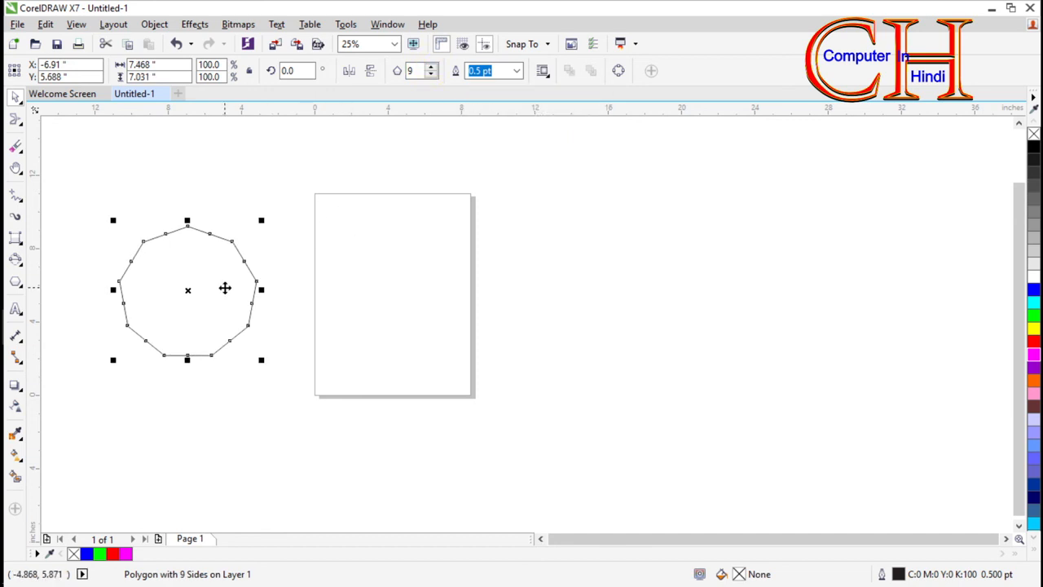
{"action": "left_click", "coordinate": [256, 234]}
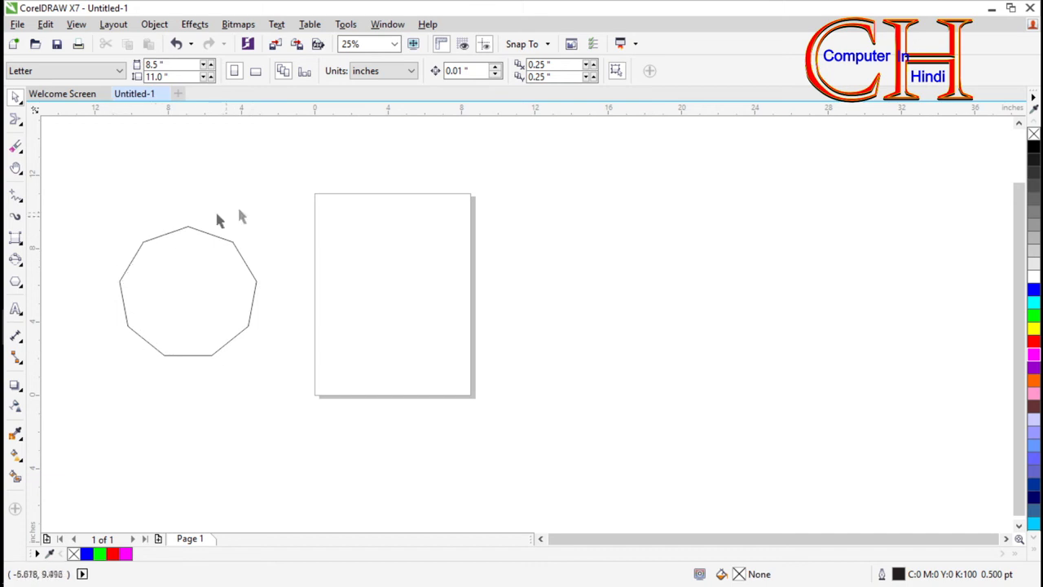
{"action": "left_click", "coordinate": [204, 308]}
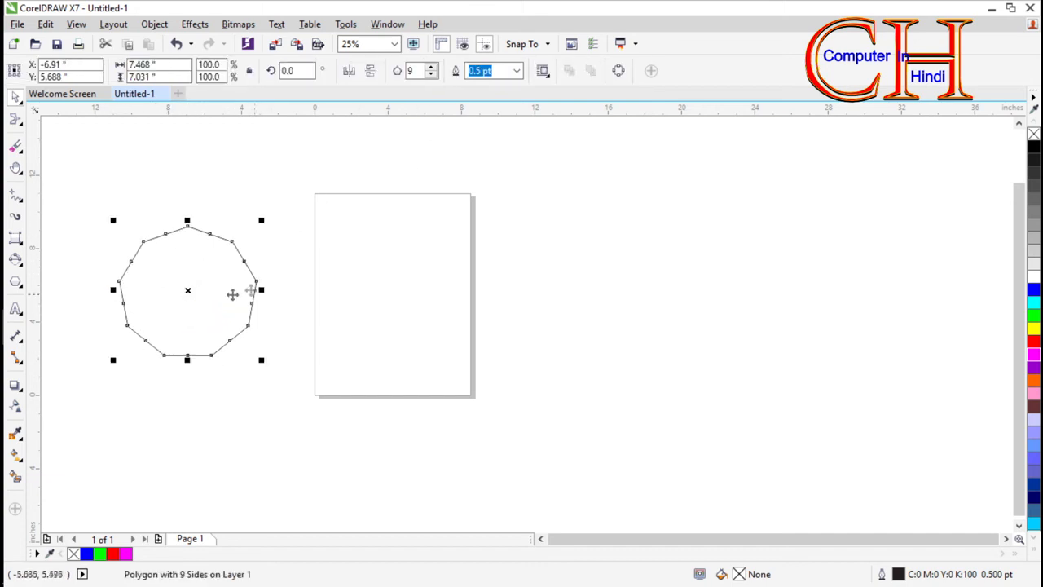
{"action": "left_click", "coordinate": [301, 255]}
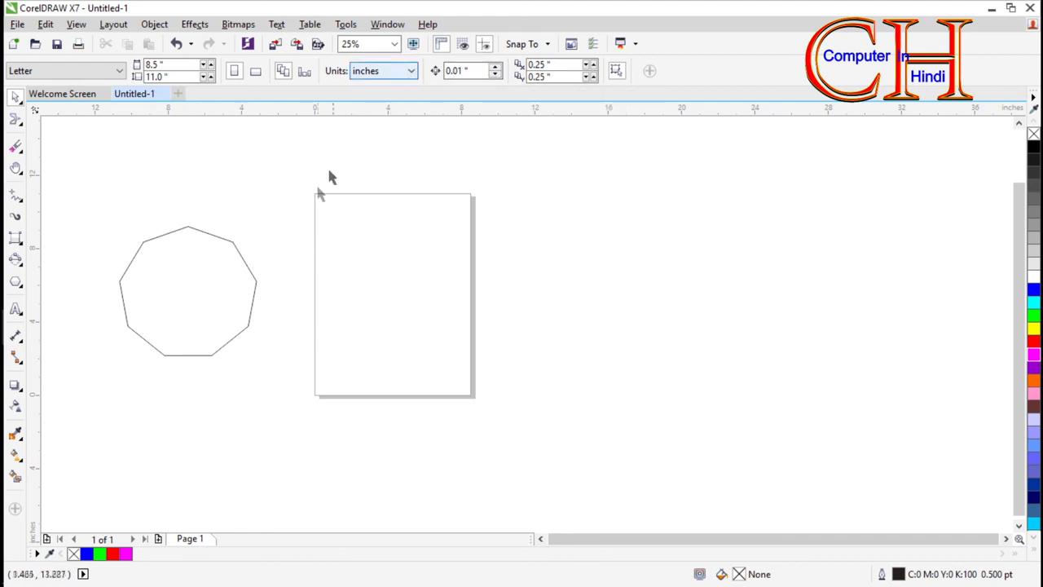
{"action": "left_click", "coordinate": [192, 283]}
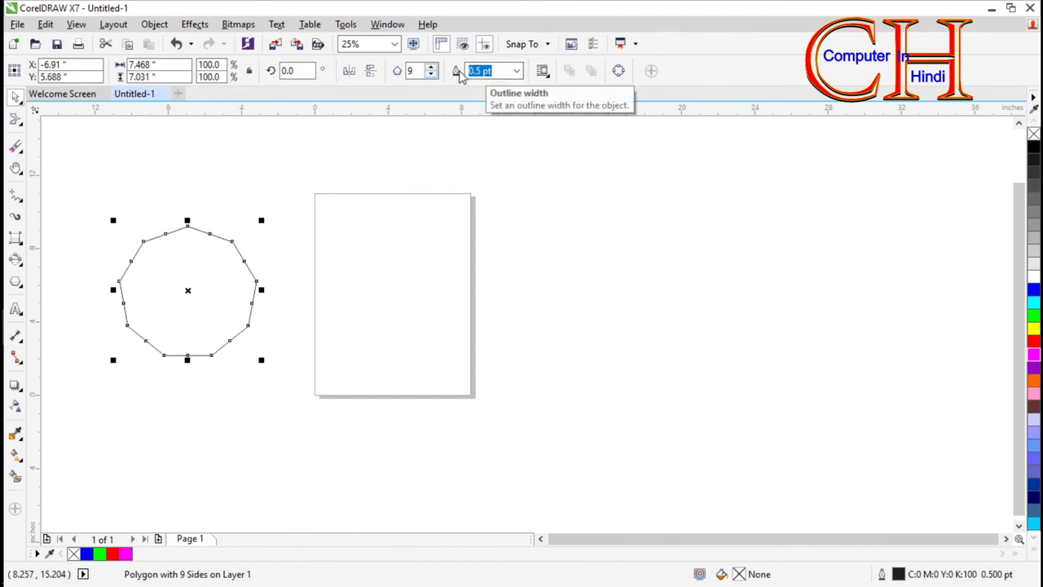
Step: Try outline widths of 1.0 pt and 10.0 pt on the nine-sided polygon and finish with 24.0 pt
{"action": "left_click", "coordinate": [516, 70]}
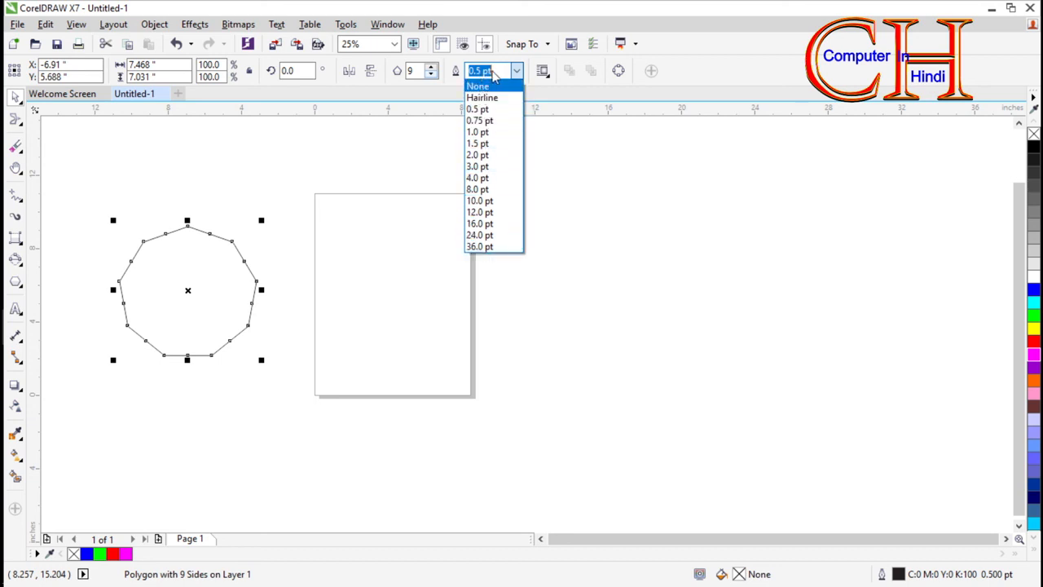
{"action": "left_click", "coordinate": [478, 133]}
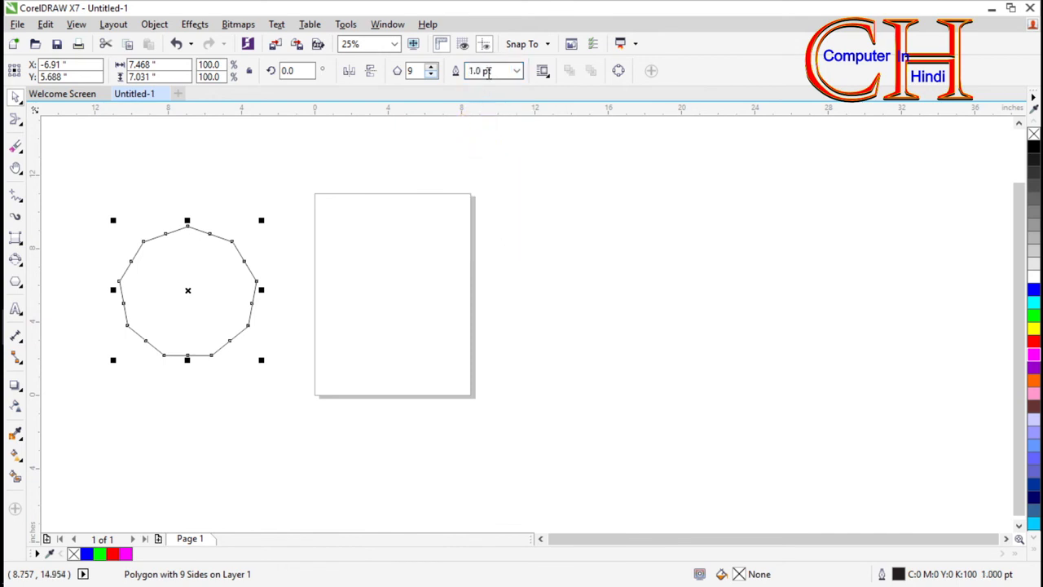
{"action": "left_click", "coordinate": [518, 71]}
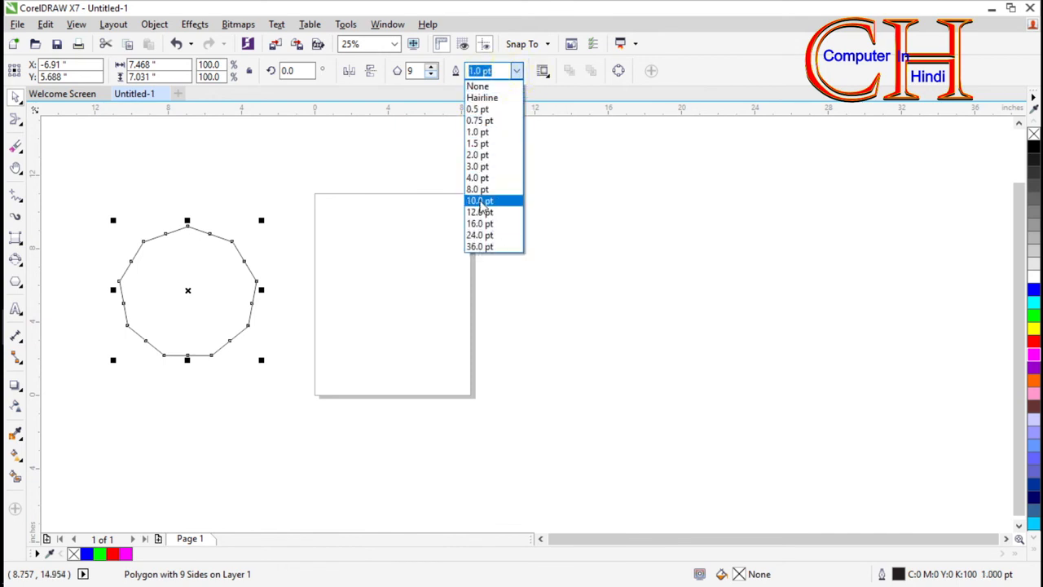
{"action": "left_click", "coordinate": [477, 197]}
{"action": "left_click", "coordinate": [517, 71]}
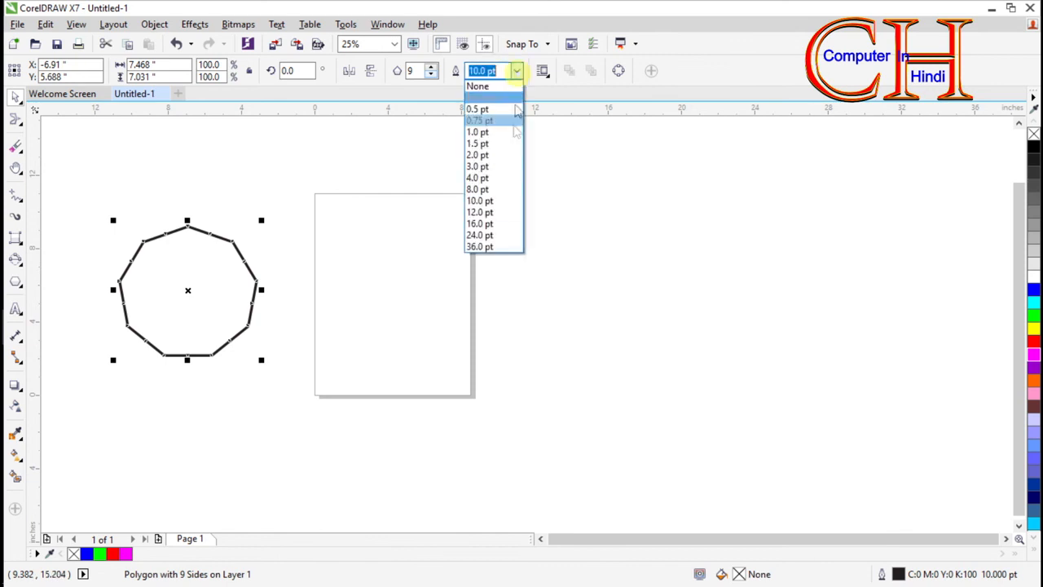
{"action": "left_click", "coordinate": [481, 235]}
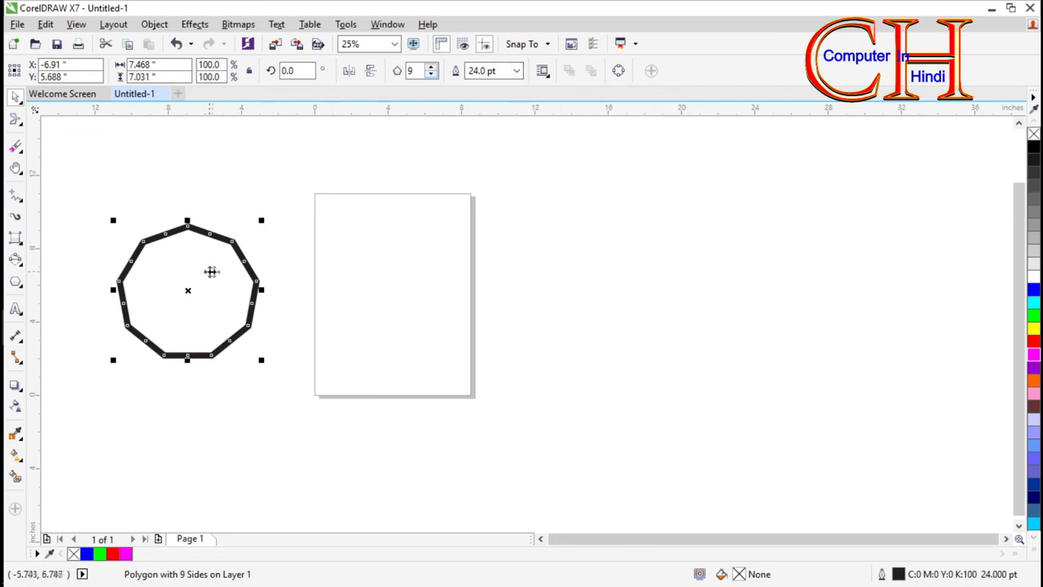
Step: Reduce the thick-outlined polygon's number of sides to 5
{"action": "left_click", "coordinate": [186, 287]}
{"action": "left_click", "coordinate": [291, 274]}
{"action": "left_click", "coordinate": [187, 280]}
{"action": "left_click", "coordinate": [432, 74]}
{"action": "left_click", "coordinate": [432, 74]}
{"action": "left_click", "coordinate": [431, 74]}
{"action": "left_click", "coordinate": [432, 74]}
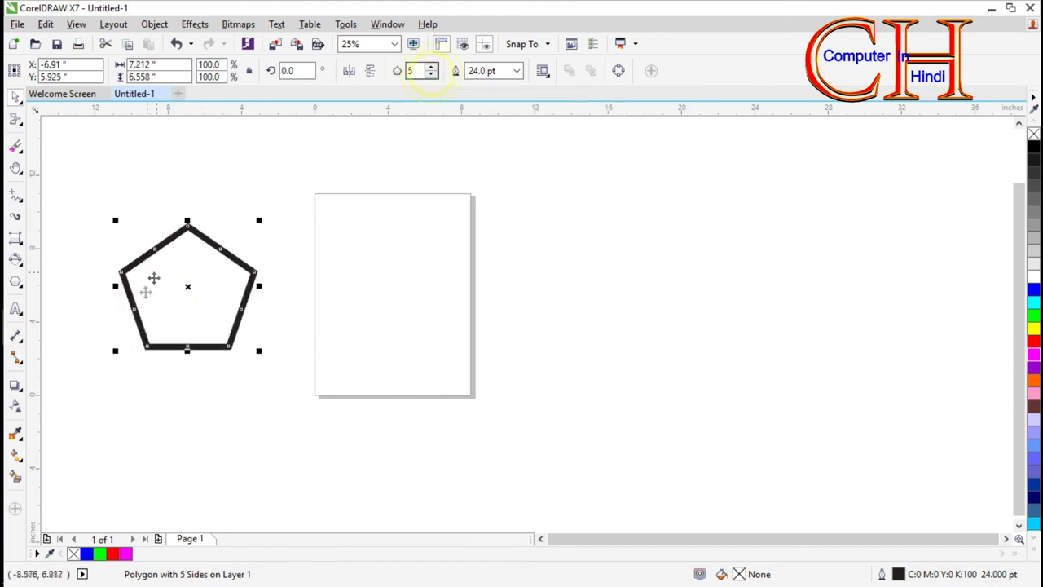
Step: Rotate the pentagon freehand about 30 degrees counterclockwise and reselect it
{"action": "left_click", "coordinate": [285, 71]}
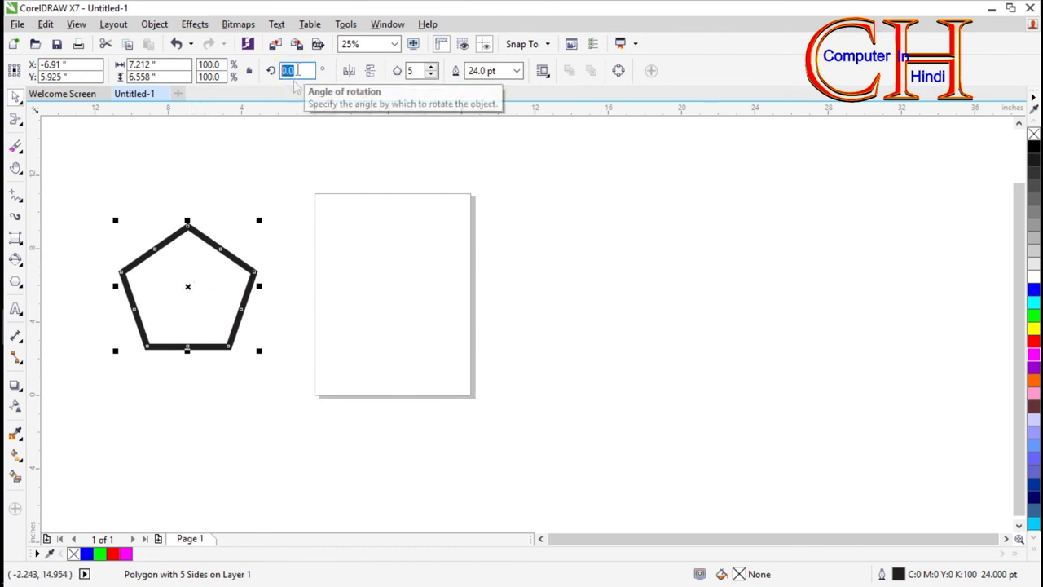
{"action": "left_click", "coordinate": [187, 289]}
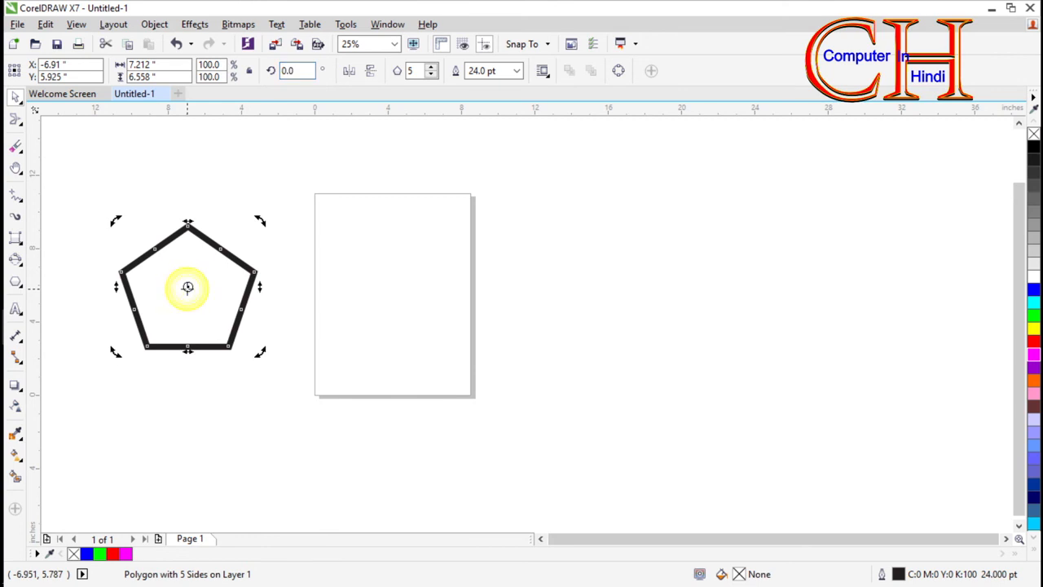
{"action": "left_click_drag", "start_coordinate": [261, 221], "coordinate": [214, 205]}
{"action": "left_click", "coordinate": [281, 232]}
{"action": "left_click", "coordinate": [204, 274]}
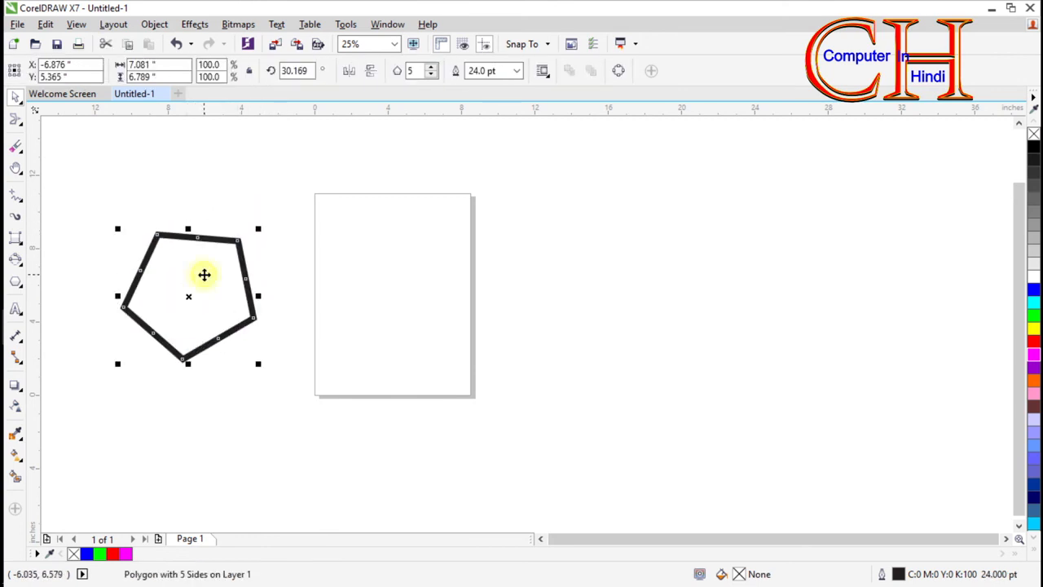
Step: Delete the pentagon and draw a five-pointed star, about 8.7 by 7.7 inches, left of the page
{"action": "key", "text": "Delete"}
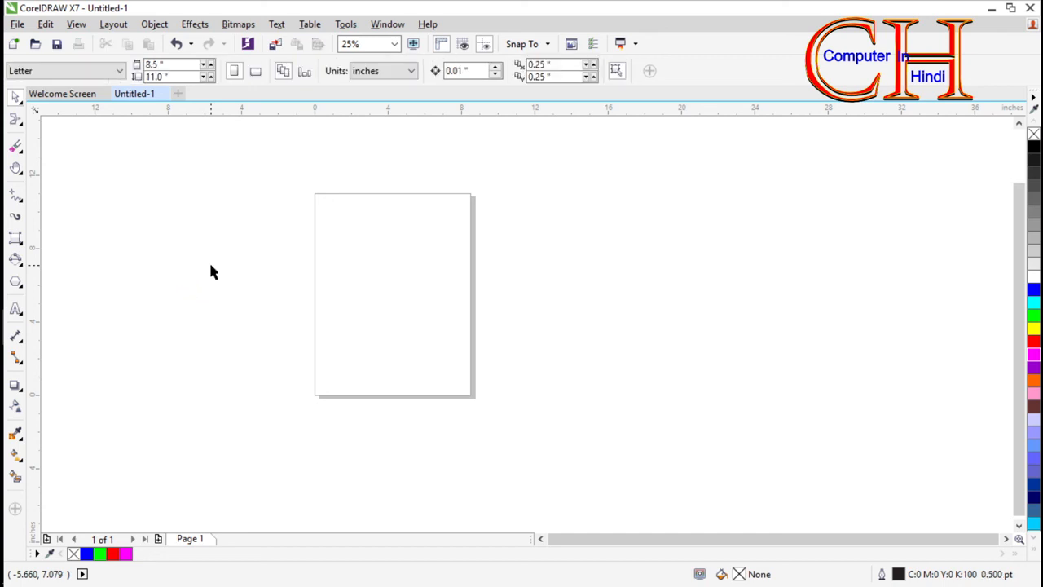
{"action": "left_click", "coordinate": [16, 281]}
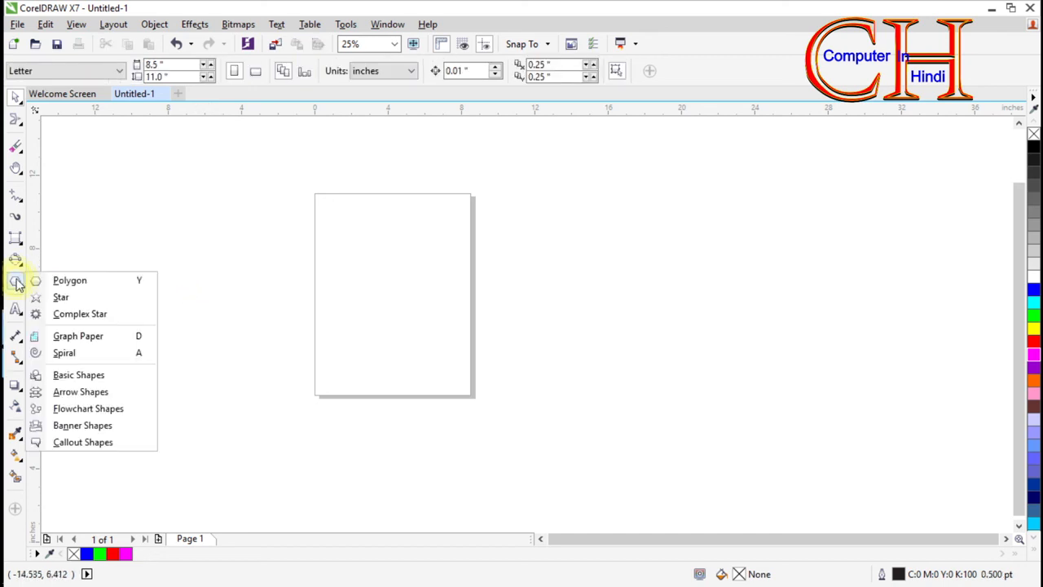
{"action": "left_click", "coordinate": [65, 298]}
{"action": "left_click_drag", "start_coordinate": [122, 205], "coordinate": [288, 365]}
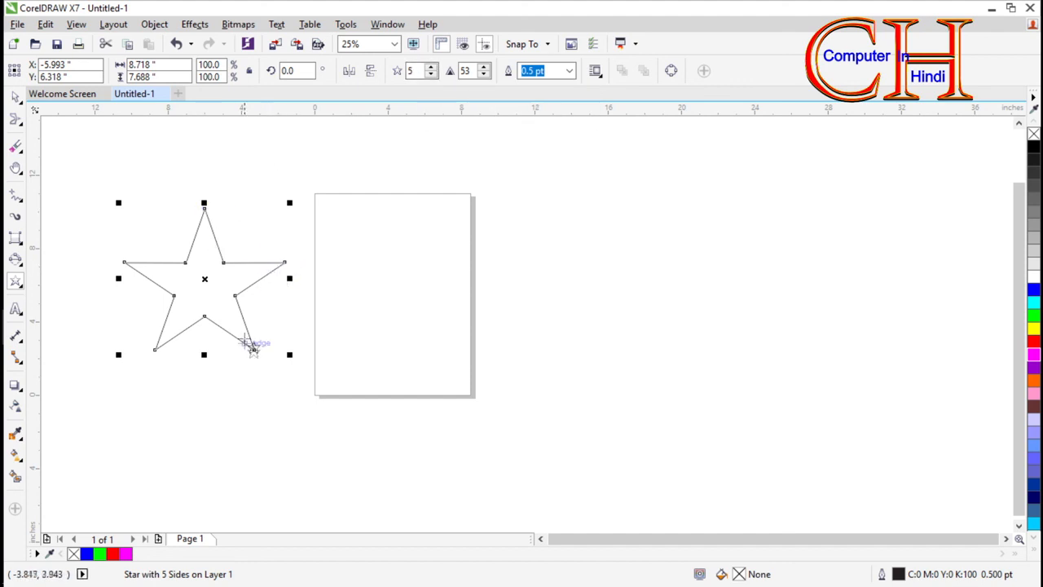
Step: Reduce the star's number of points to 3, and increase it to 31
{"action": "left_click", "coordinate": [431, 75]}
{"action": "left_click", "coordinate": [432, 75]}
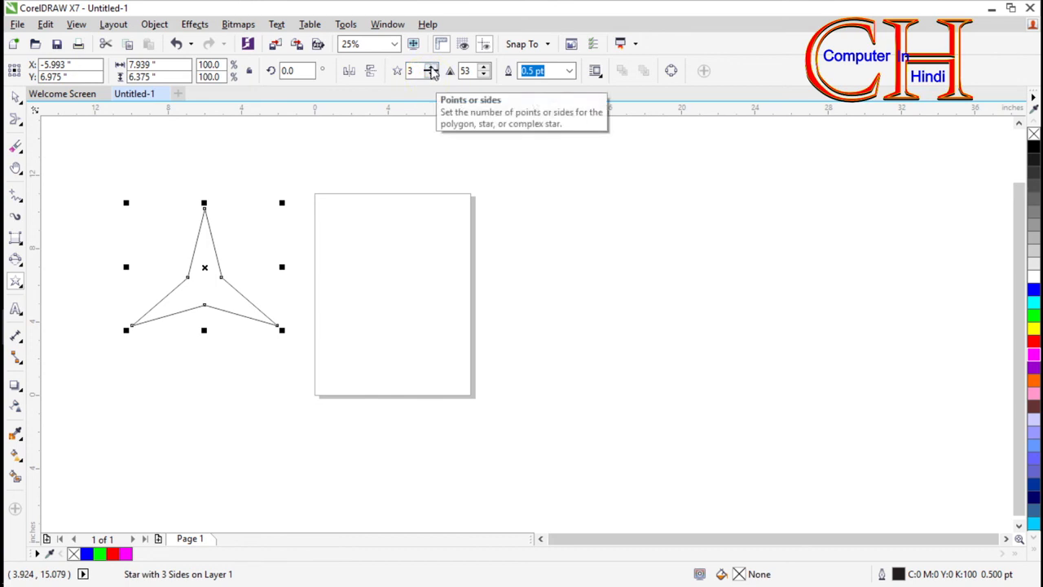
{"action": "left_click", "coordinate": [431, 67]}
{"action": "left_click", "coordinate": [431, 67]}
{"action": "left_click", "coordinate": [431, 67]}
{"action": "left_click", "coordinate": [431, 66]}
{"action": "left_click", "coordinate": [431, 67]}
{"action": "left_click", "coordinate": [431, 67]}
{"action": "left_click", "coordinate": [431, 67]}
{"action": "left_click", "coordinate": [431, 67]}
{"action": "left_click", "coordinate": [431, 68]}
{"action": "left_click", "coordinate": [431, 67]}
{"action": "left_click", "coordinate": [431, 67]}
{"action": "left_click", "coordinate": [431, 68]}
{"action": "left_click", "coordinate": [431, 67]}
{"action": "left_click", "coordinate": [431, 68]}
{"action": "left_click", "coordinate": [431, 67]}
{"action": "left_click", "coordinate": [432, 68]}
{"action": "left_click", "coordinate": [431, 67]}
{"action": "left_click", "coordinate": [431, 68]}
{"action": "left_click", "coordinate": [431, 68]}
{"action": "left_click", "coordinate": [431, 68]}
{"action": "left_click", "coordinate": [431, 67]}
{"action": "left_click", "coordinate": [431, 68]}
{"action": "left_click", "coordinate": [432, 67]}
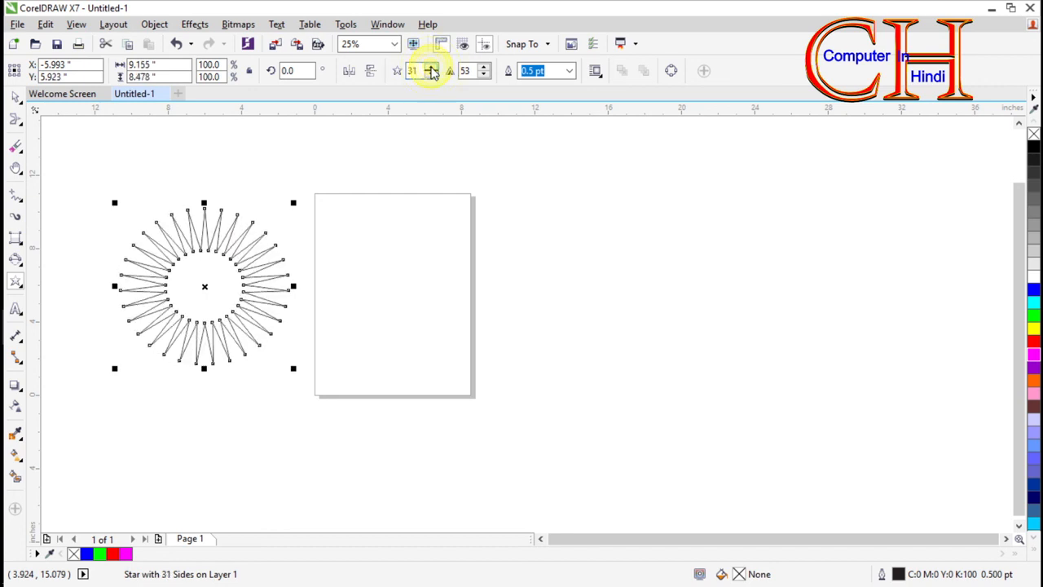
Step: With the Shape tool, pull an inner node of the star outward to shorten its spikes to a sharpness of about 17
{"action": "left_click", "coordinate": [251, 277]}
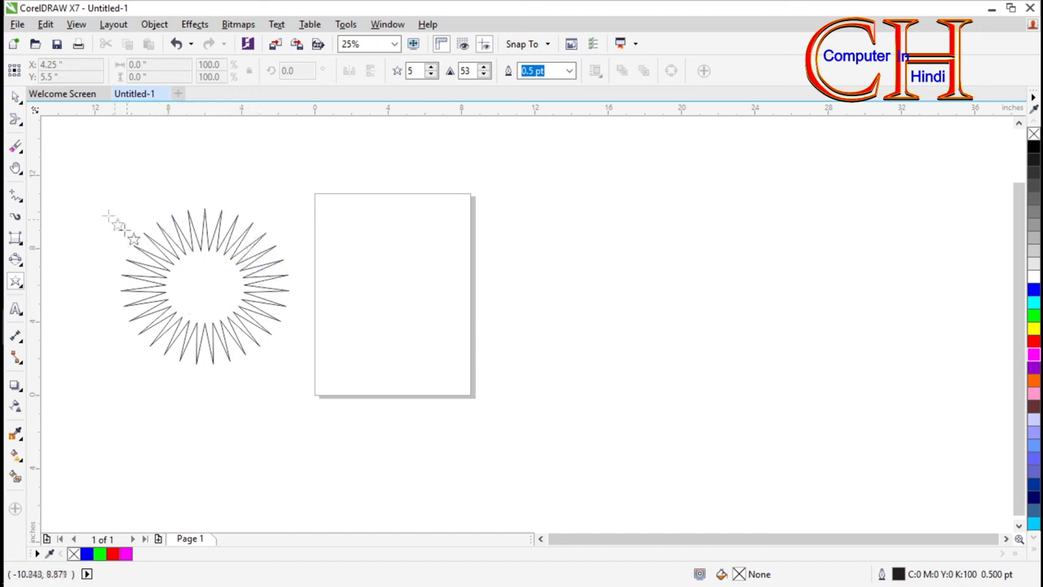
{"action": "left_click", "coordinate": [16, 119]}
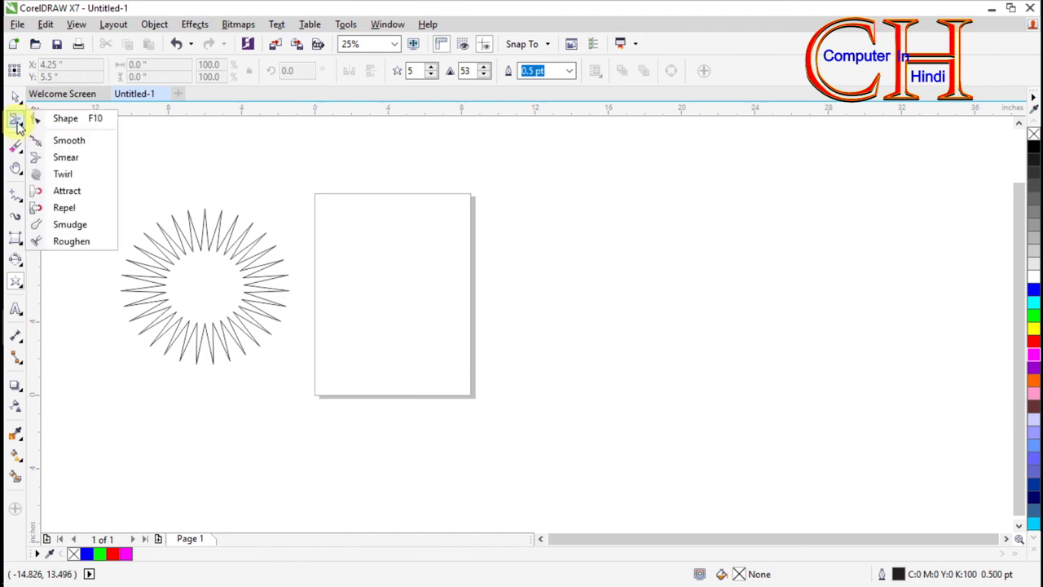
{"action": "left_click", "coordinate": [57, 119]}
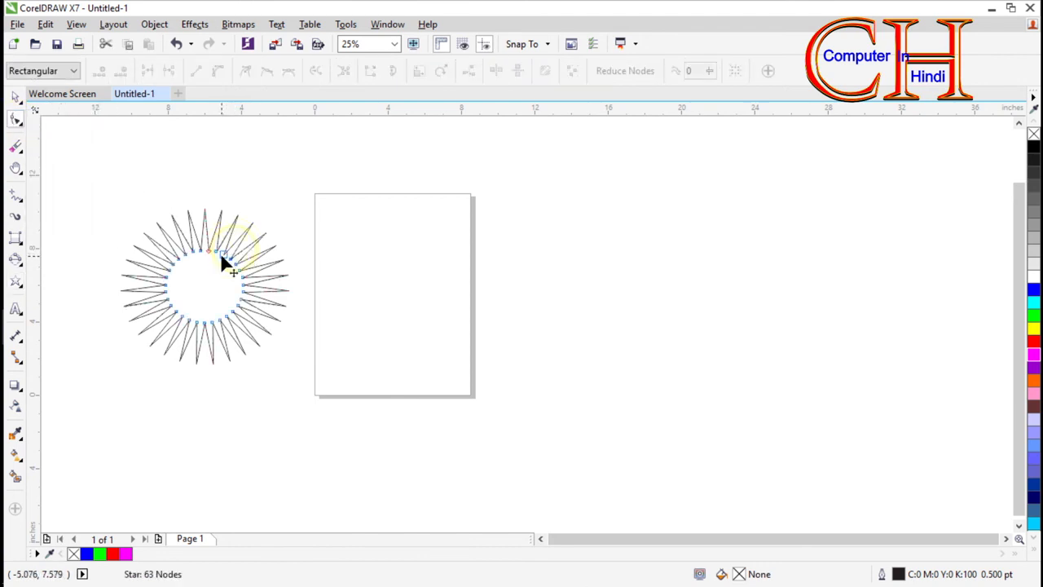
{"action": "left_click_drag", "start_coordinate": [223, 253], "coordinate": [241, 233]}
{"action": "left_click", "coordinate": [293, 208]}
{"action": "left_click", "coordinate": [212, 293]}
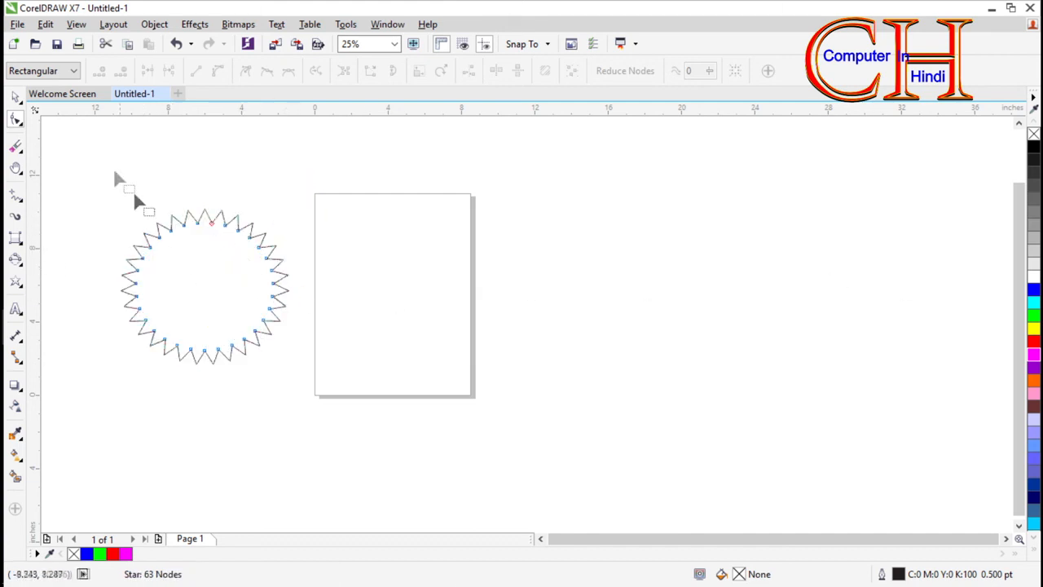
Step: Fill the 31-point star with yellow and move it so that it overlaps the page's left edge
{"action": "left_click", "coordinate": [15, 96]}
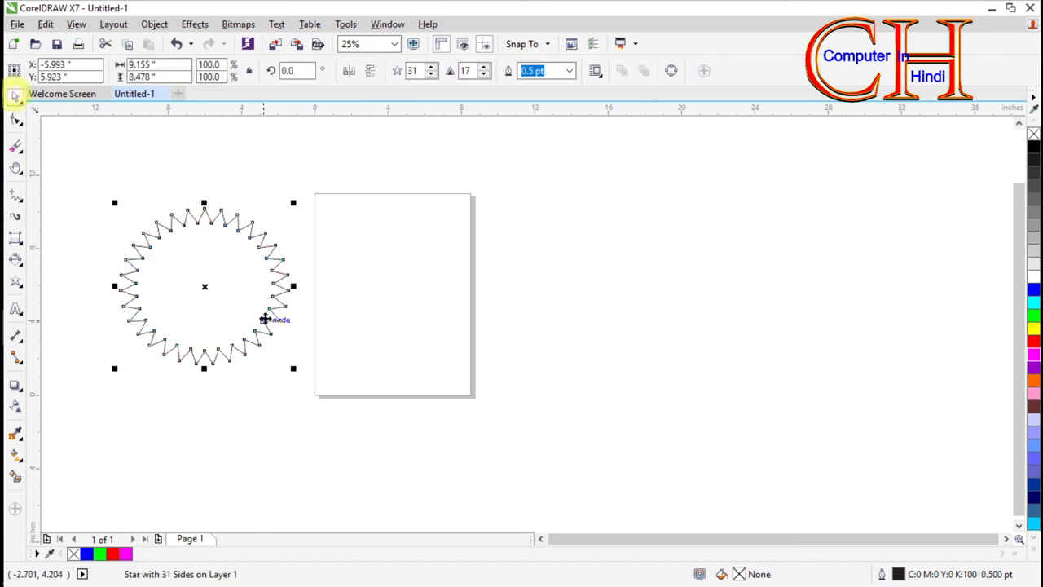
{"action": "left_click", "coordinate": [1033, 329]}
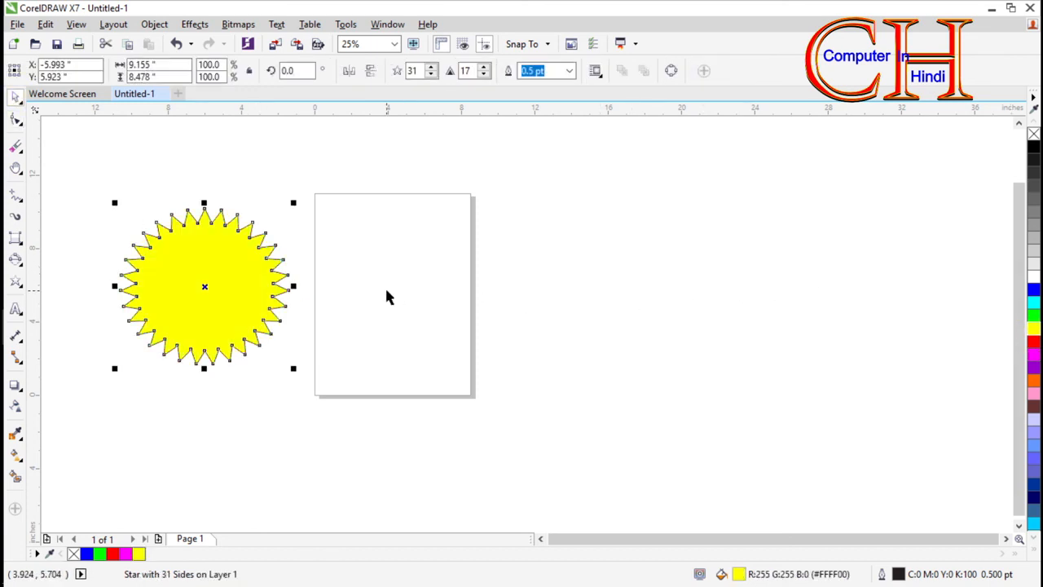
{"action": "left_click_drag", "start_coordinate": [244, 283], "coordinate": [321, 299]}
{"action": "scroll", "coordinate": [304, 281], "scroll_direction": "up", "scroll_amount": 1}
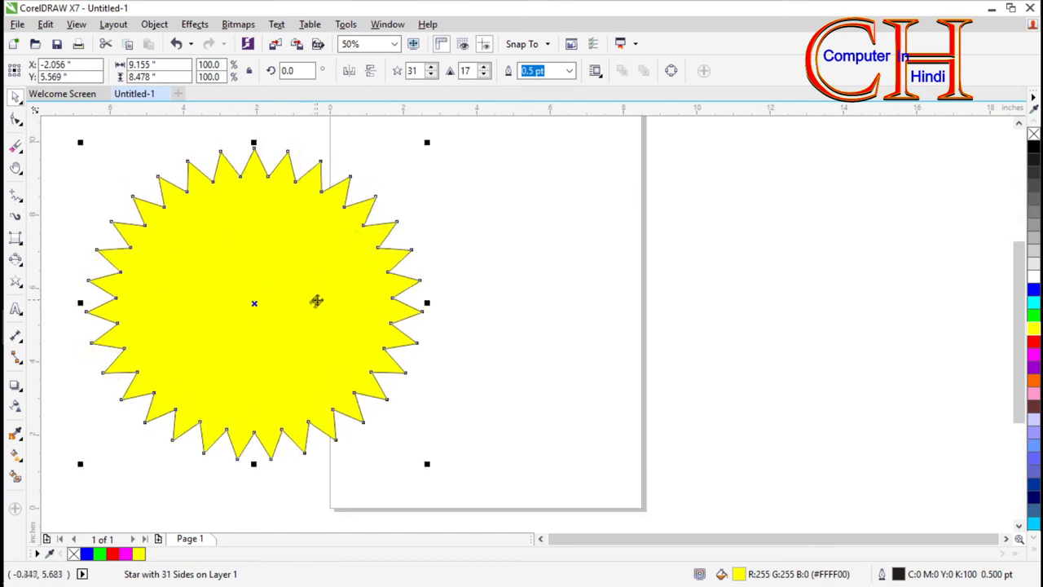
Step: Open the group of polygon and star tools to choose another shape tool
{"action": "left_click", "coordinate": [15, 285]}
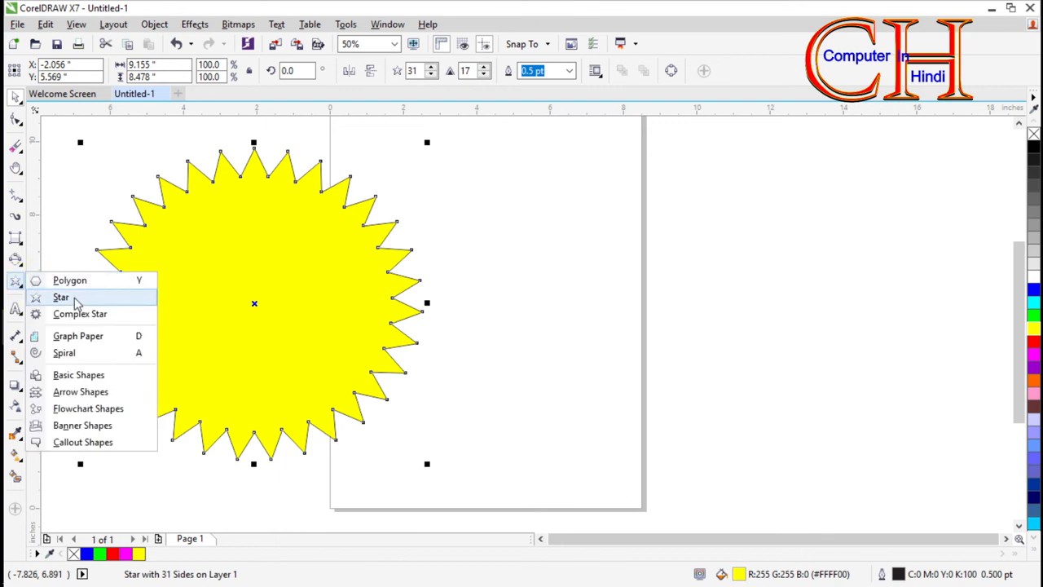